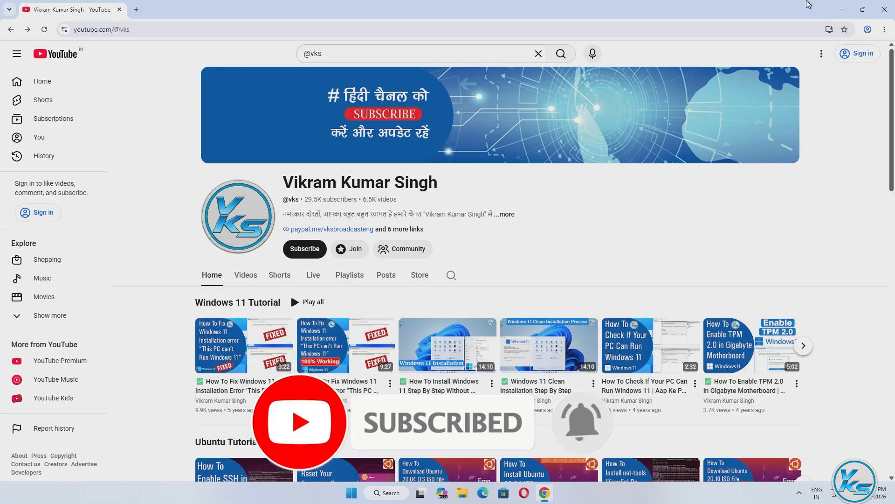
Step: Bring the Chrome window back up, open two additional blank browser tabs, and return to the YouTube channel page
{"action": "left_click", "coordinate": [835, 8]}
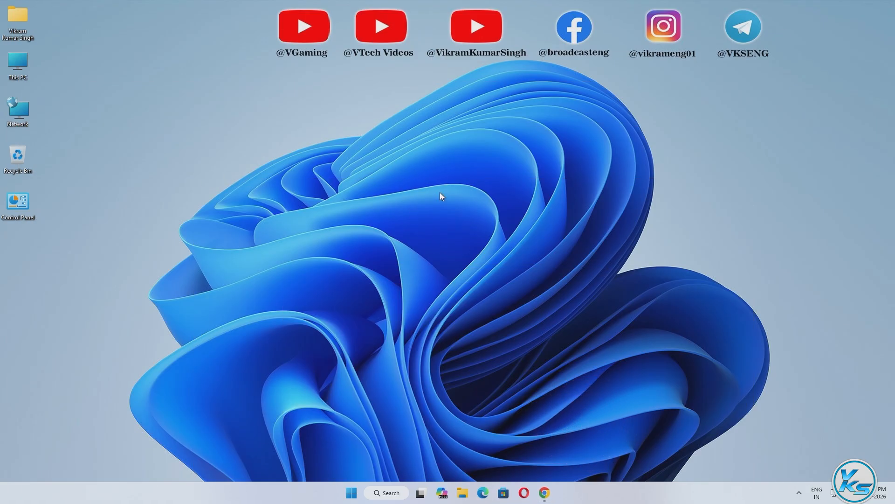
{"action": "left_click", "coordinate": [544, 492]}
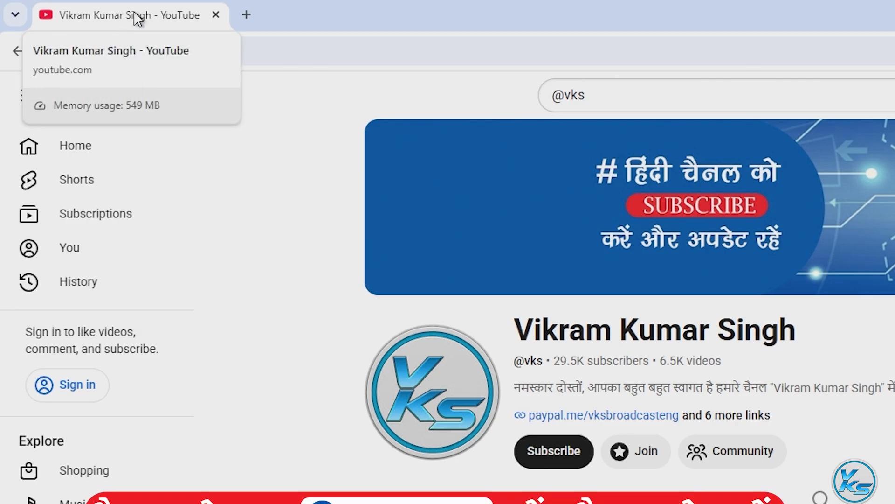
{"action": "left_click", "coordinate": [247, 15]}
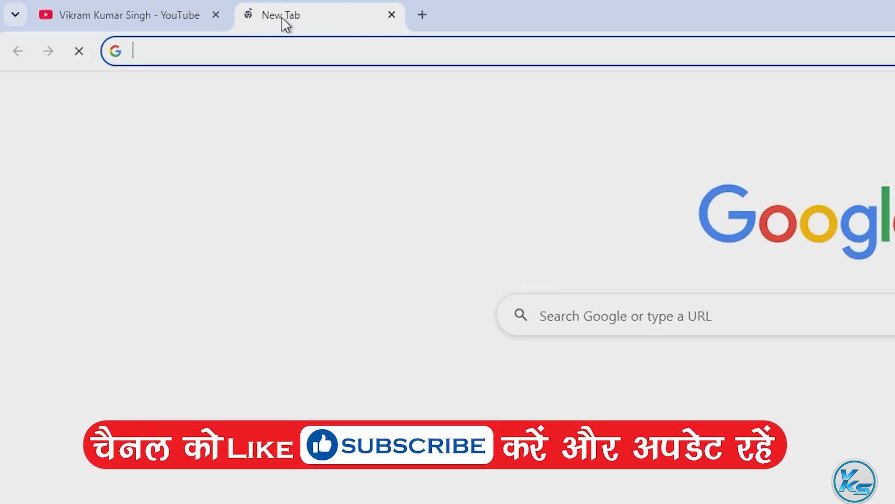
{"action": "left_click", "coordinate": [450, 19]}
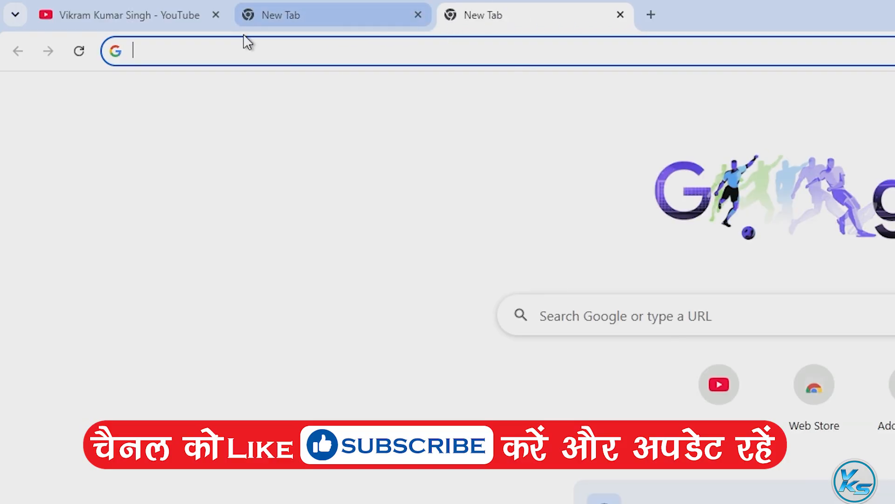
{"action": "left_click", "coordinate": [112, 16]}
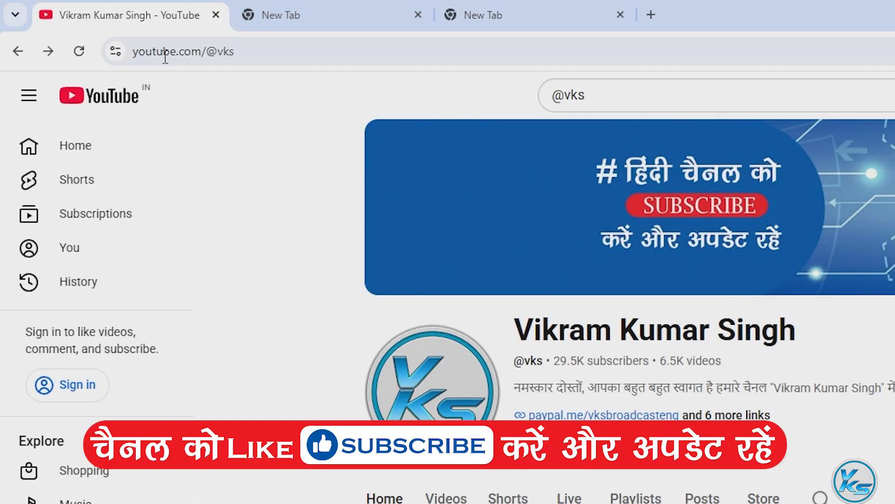
Step: Unmute the YouTube site and turn on sound in the preview of the first Windows 11 Tutorial video
{"action": "right_click", "coordinate": [144, 14]}
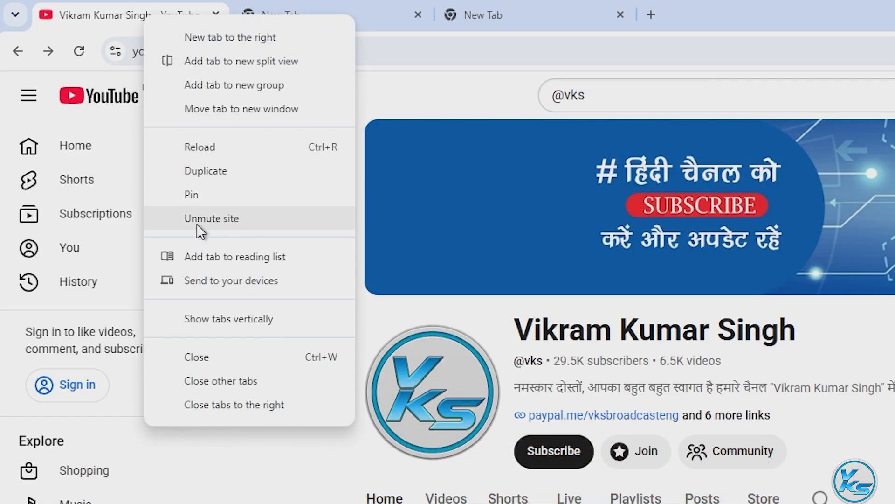
{"action": "left_click", "coordinate": [222, 219]}
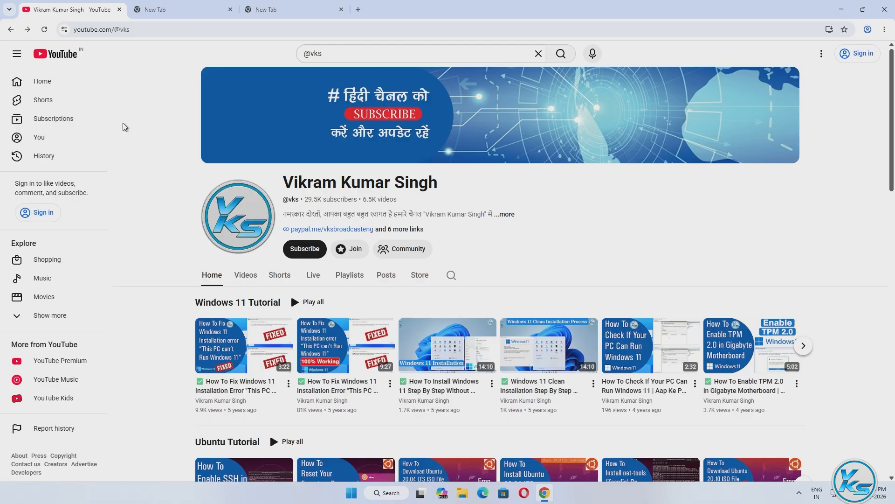
{"action": "mouse_move", "coordinate": [245, 367]}
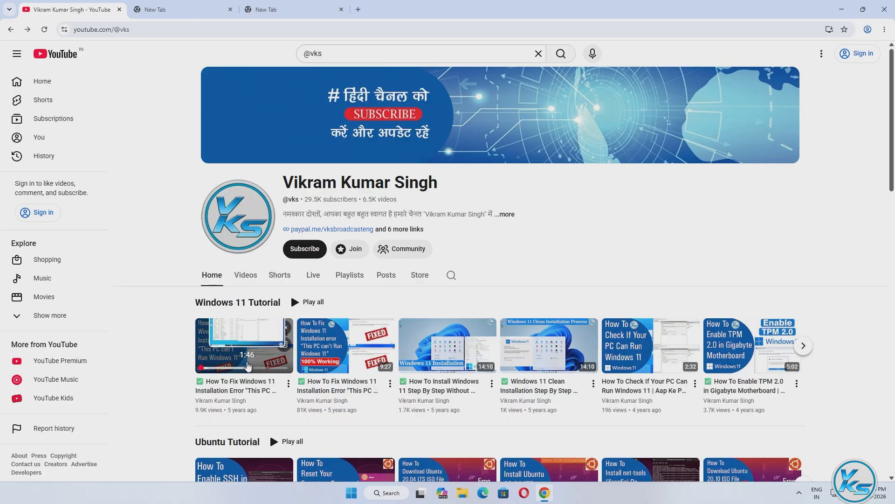
{"action": "left_click", "coordinate": [283, 330]}
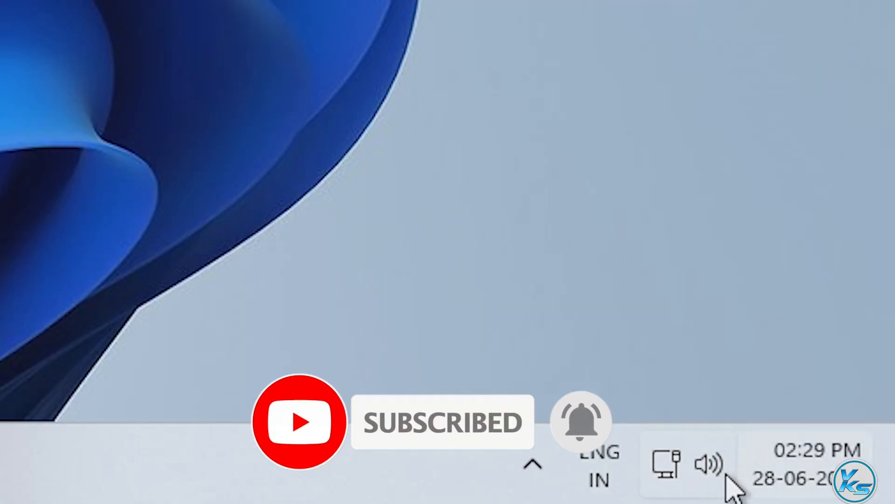
Step: In the Windows volume mixer, make sure Google Chrome is unmuted and its volume is set to 100
{"action": "right_click", "coordinate": [713, 460]}
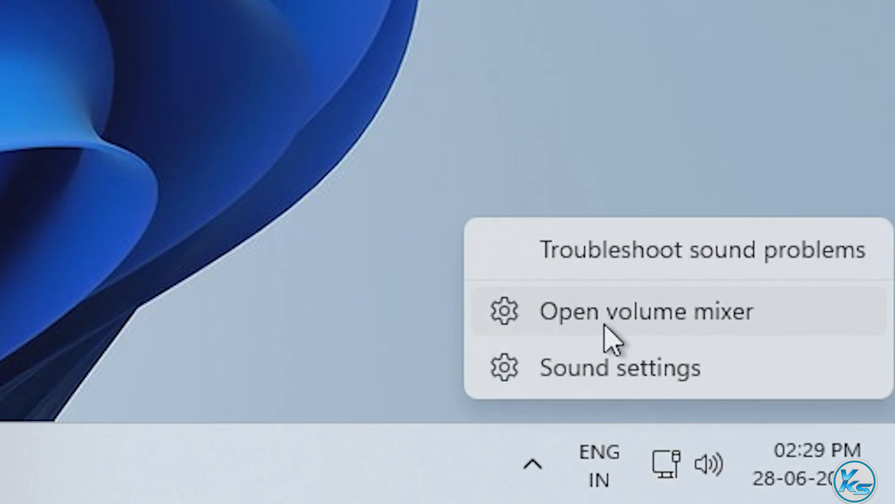
{"action": "left_click", "coordinate": [652, 322]}
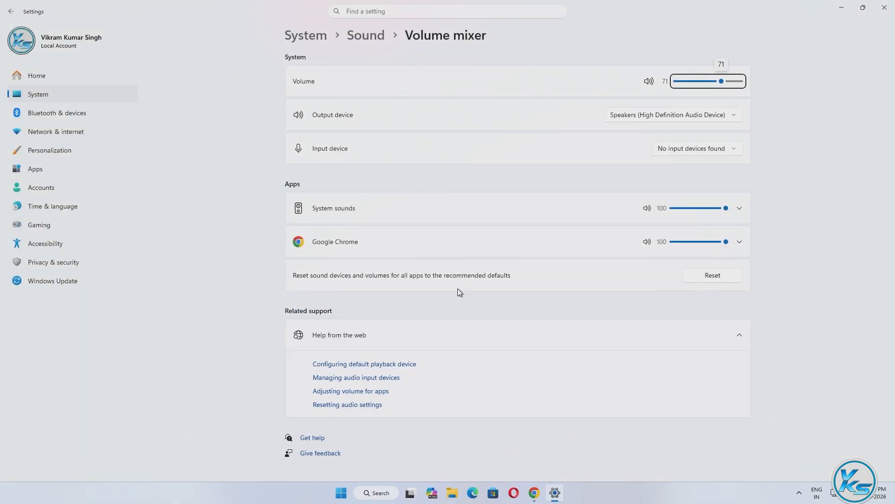
{"action": "left_click", "coordinate": [300, 184]}
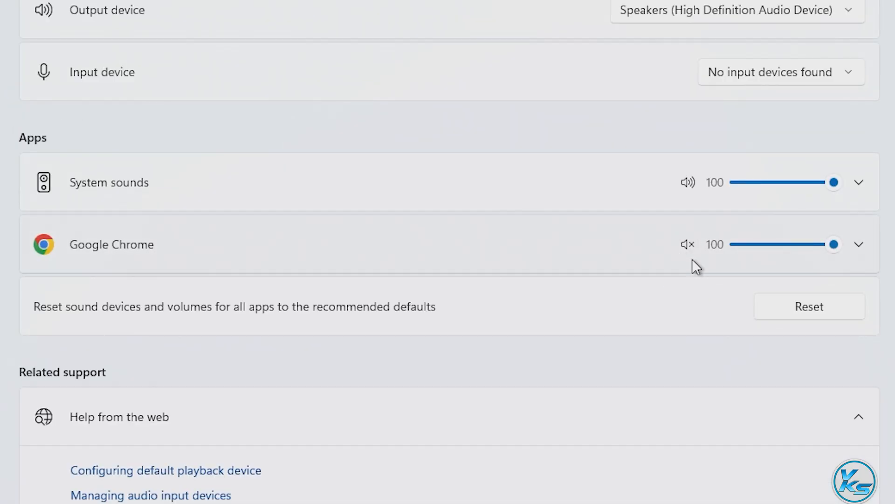
{"action": "mouse_move", "coordinate": [834, 245]}
{"action": "left_mouse_down"}
{"action": "mouse_move", "coordinate": [718, 247]}
{"action": "mouse_move", "coordinate": [836, 248]}
{"action": "left_mouse_up"}
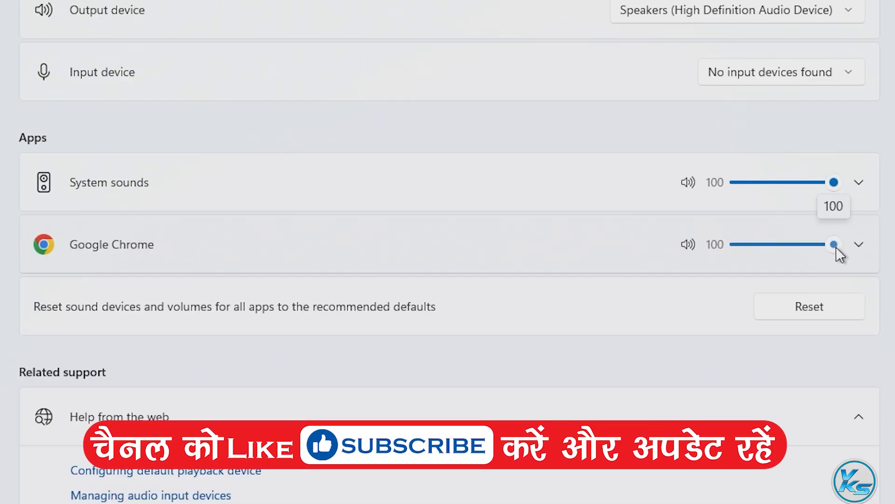
{"action": "left_click", "coordinate": [690, 244]}
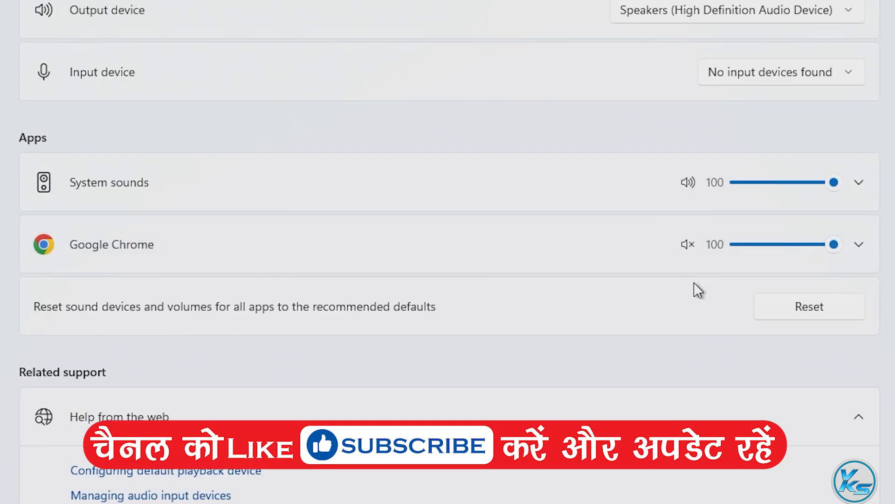
{"action": "left_click", "coordinate": [688, 244]}
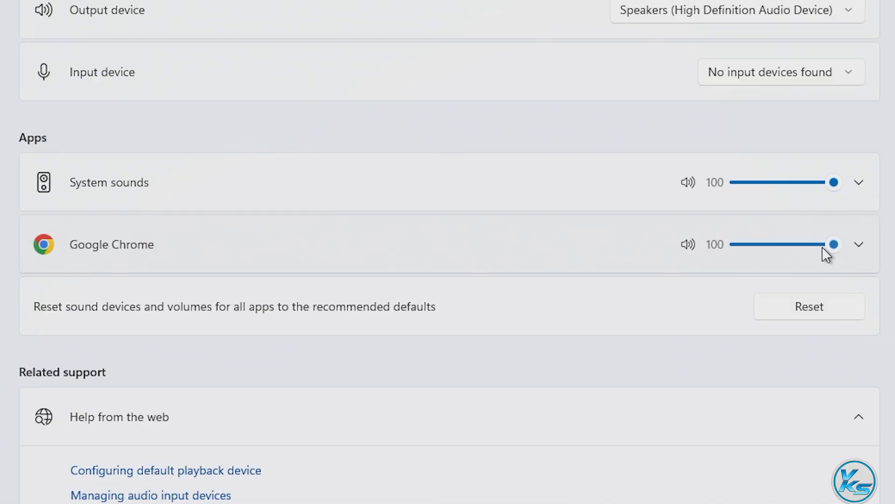
{"action": "left_click_drag", "start_coordinate": [823, 246], "coordinate": [849, 247]}
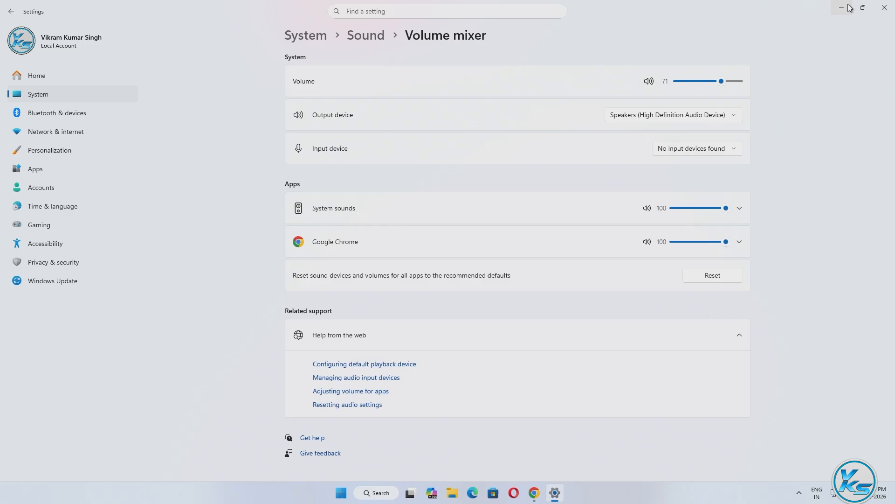
{"action": "left_click", "coordinate": [844, 7]}
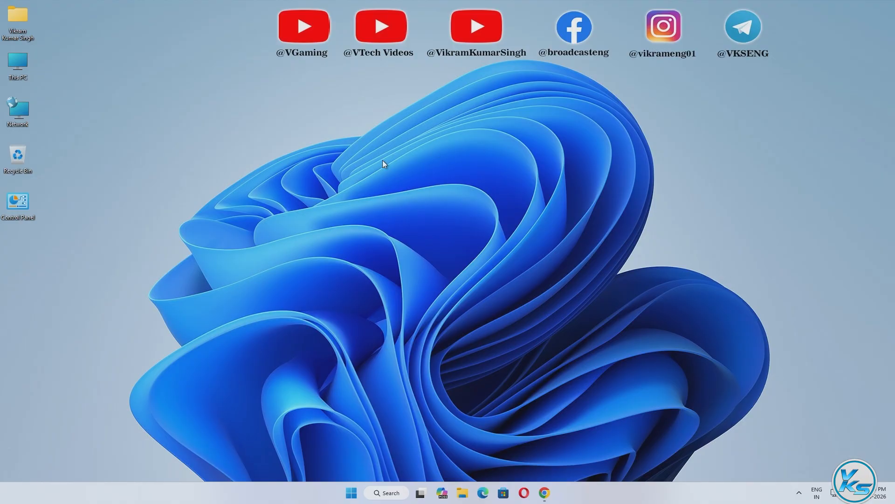
Step: Switch to Chrome and open the Site settings page within its privacy and security settings
{"action": "left_click", "coordinate": [544, 493]}
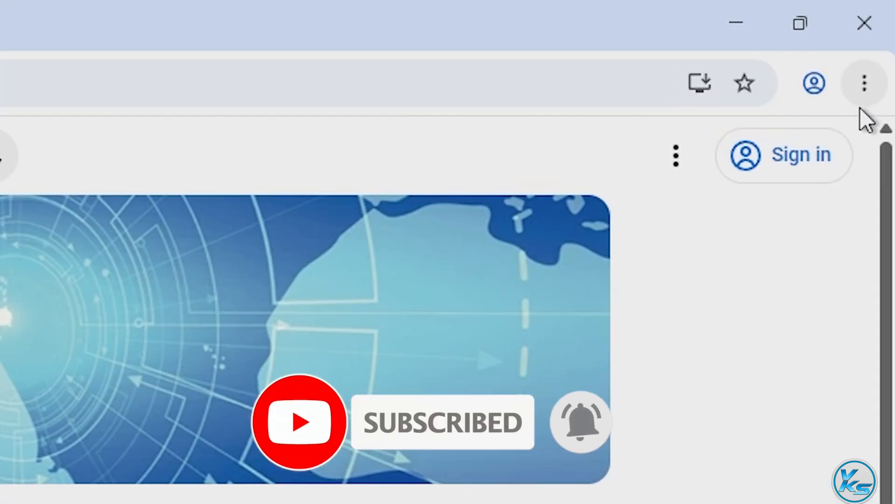
{"action": "left_click", "coordinate": [864, 93]}
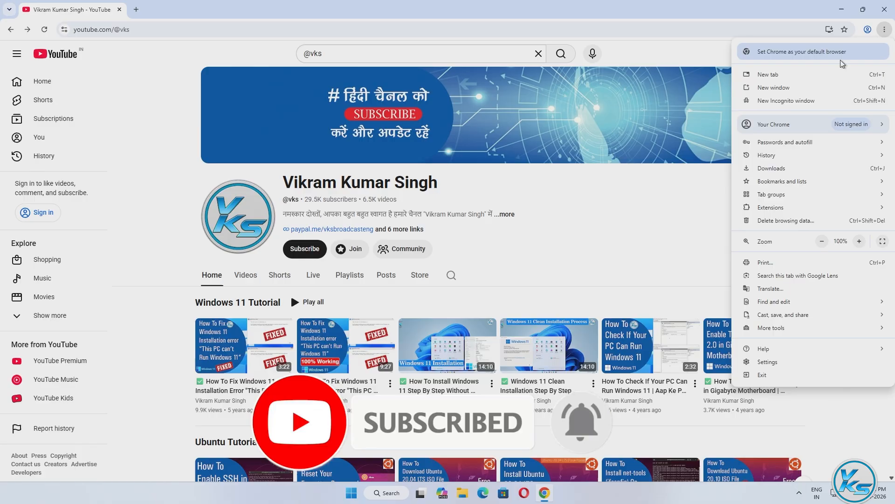
{"action": "left_click", "coordinate": [770, 363]}
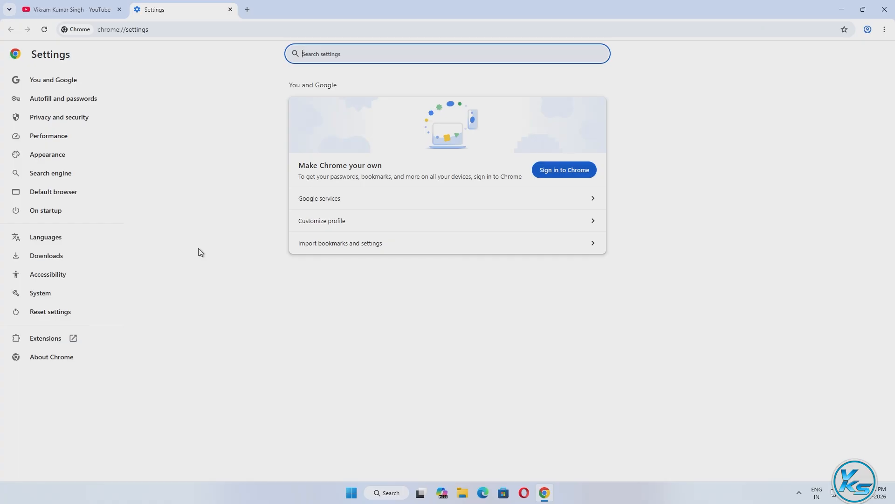
{"action": "left_click", "coordinate": [58, 122]}
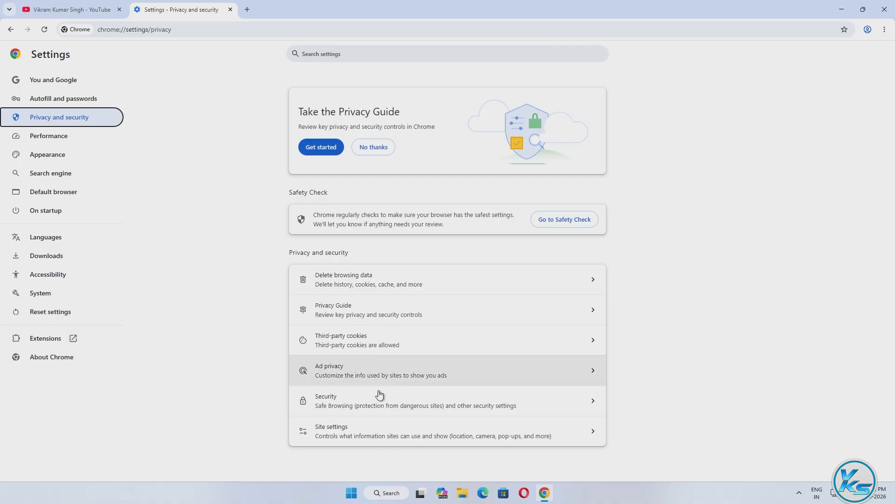
{"action": "left_click", "coordinate": [351, 430]}
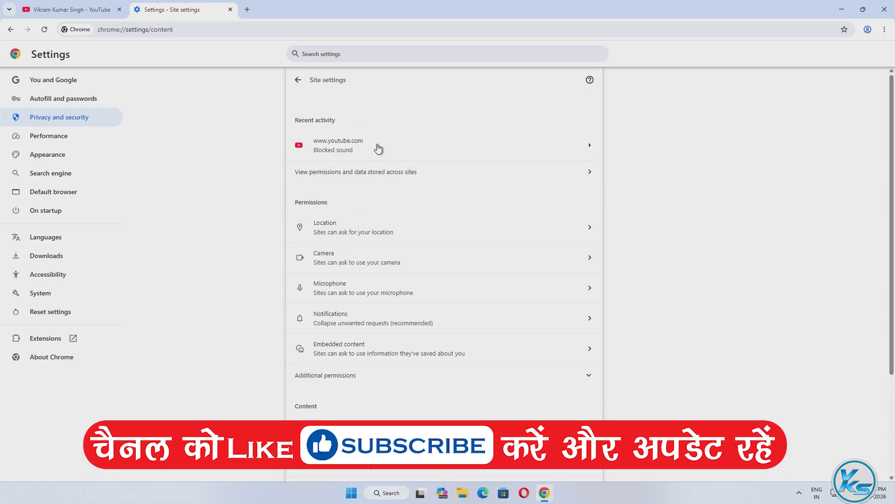
Step: Expand the additional content settings and open the Sound permission page
{"action": "scroll", "coordinate": [376, 149], "scroll_direction": "down", "scroll_amount": 3}
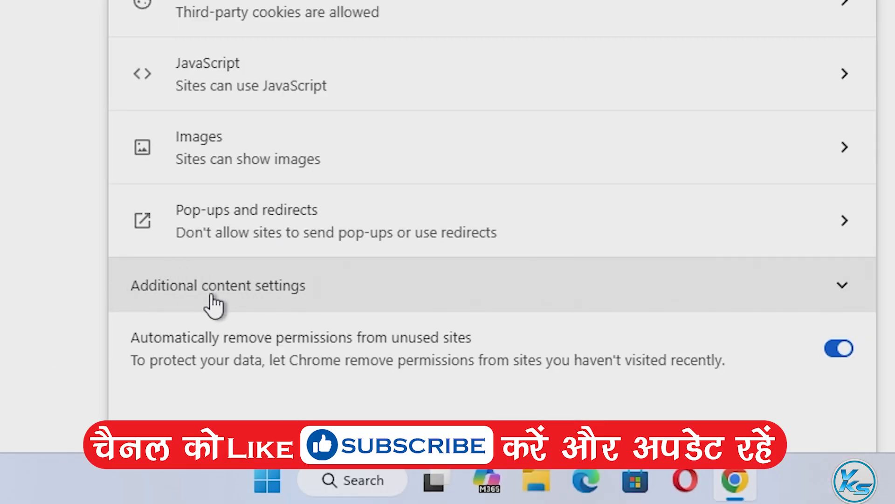
{"action": "left_click", "coordinate": [248, 300]}
{"action": "scroll", "coordinate": [326, 348], "scroll_direction": "down", "scroll_amount": 1}
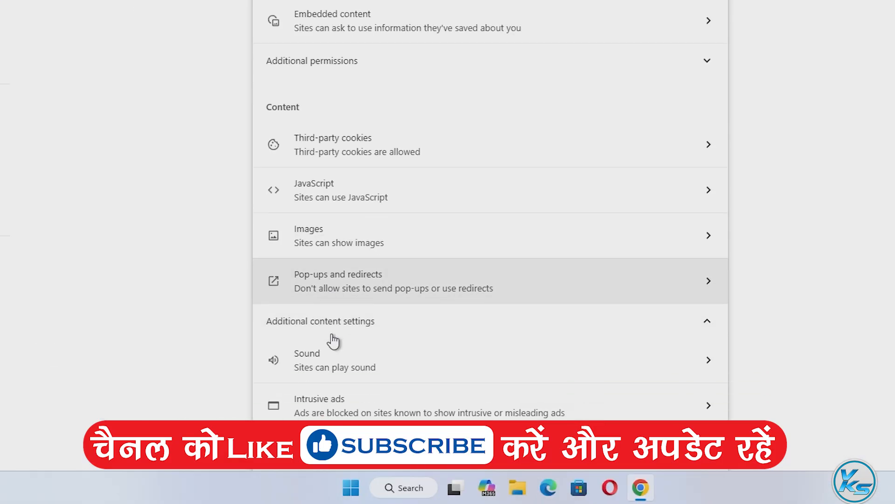
{"action": "scroll", "coordinate": [333, 341], "scroll_direction": "down", "scroll_amount": 5}
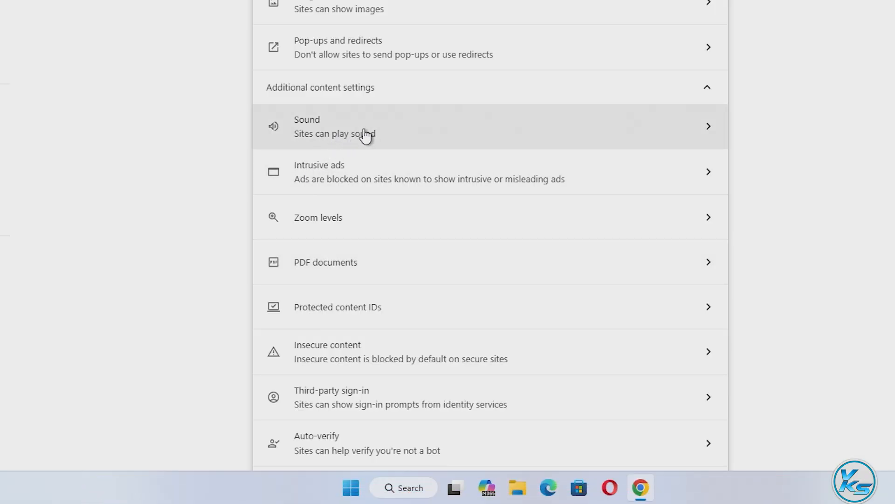
{"action": "left_click", "coordinate": [347, 134]}
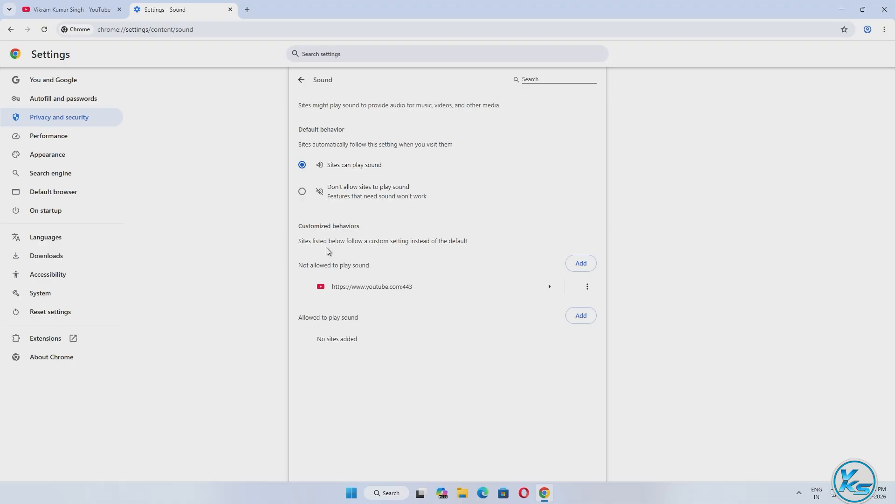
{"action": "left_click", "coordinate": [301, 195]}
{"action": "left_click", "coordinate": [302, 166]}
{"action": "left_click", "coordinate": [586, 286]}
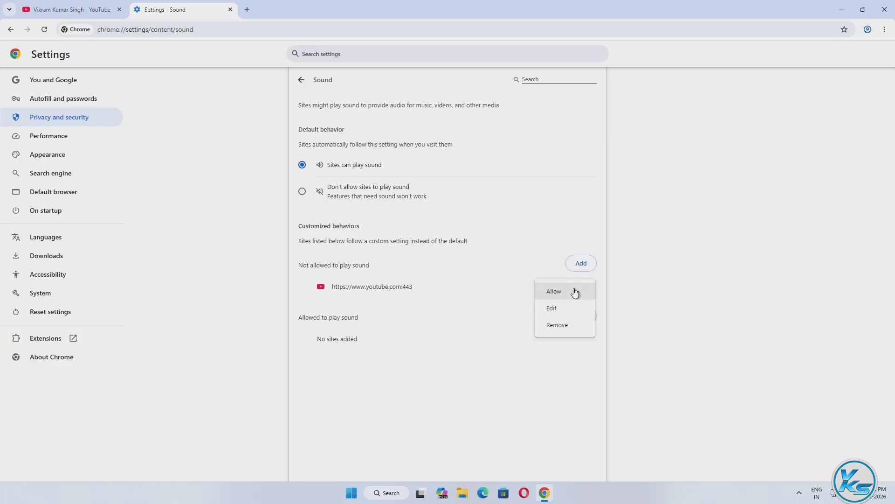
{"action": "left_click", "coordinate": [568, 327]}
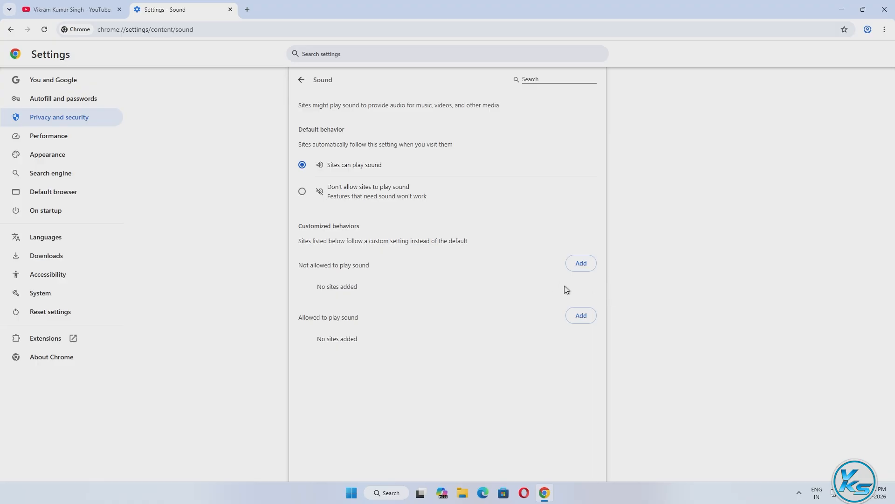
{"action": "left_click", "coordinate": [230, 9]}
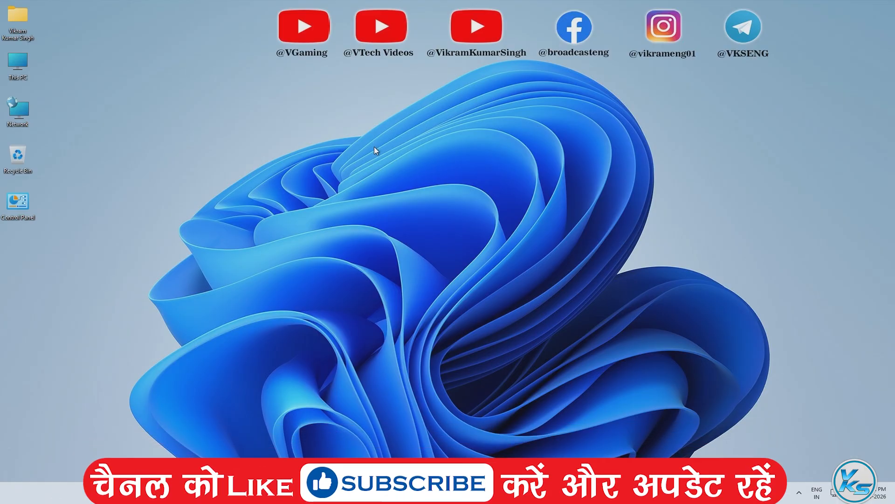
Step: Open the Windows system sound settings and show the list of available output devices
{"action": "right_click", "coordinate": [352, 490]}
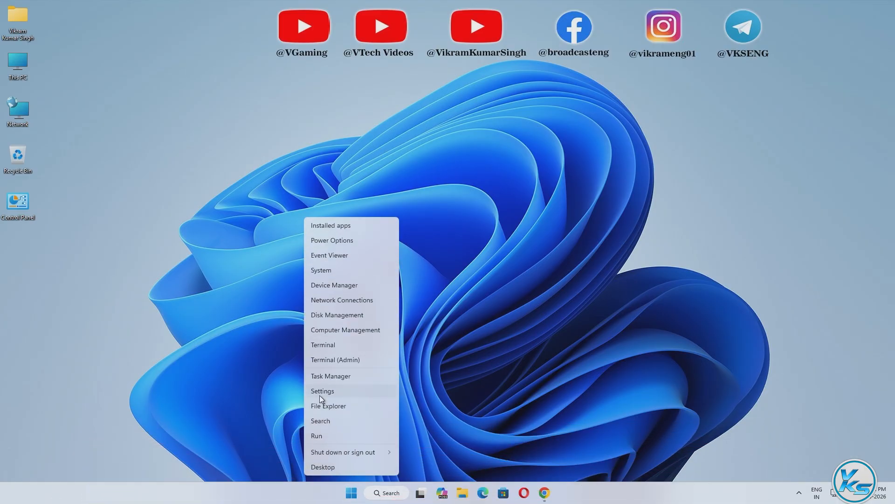
{"action": "left_click", "coordinate": [320, 395]}
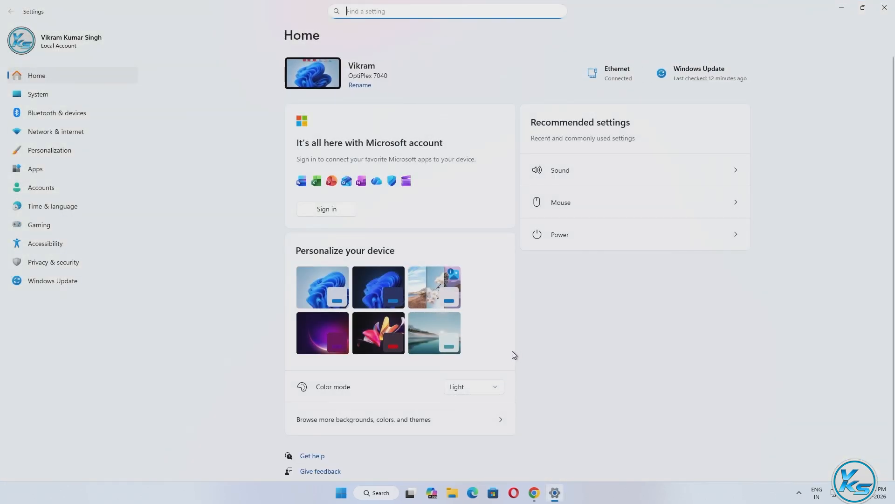
{"action": "left_click", "coordinate": [46, 96]}
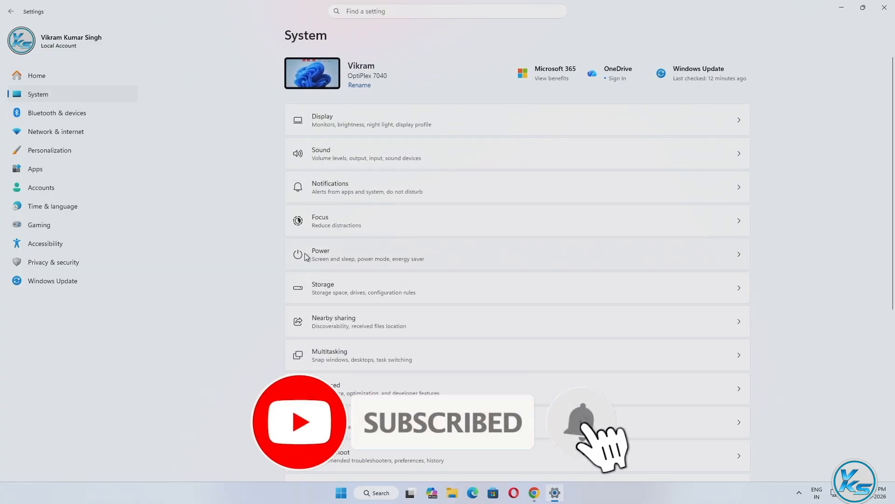
{"action": "left_click", "coordinate": [343, 153]}
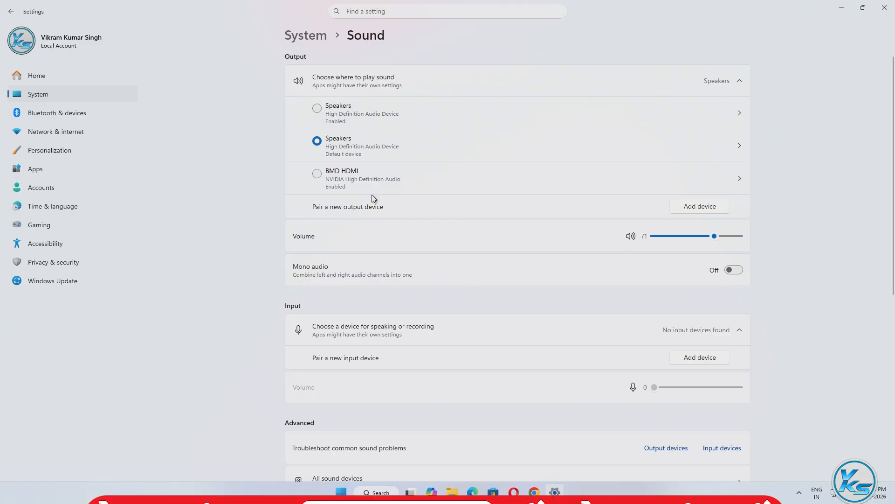
{"action": "left_click", "coordinate": [739, 81]}
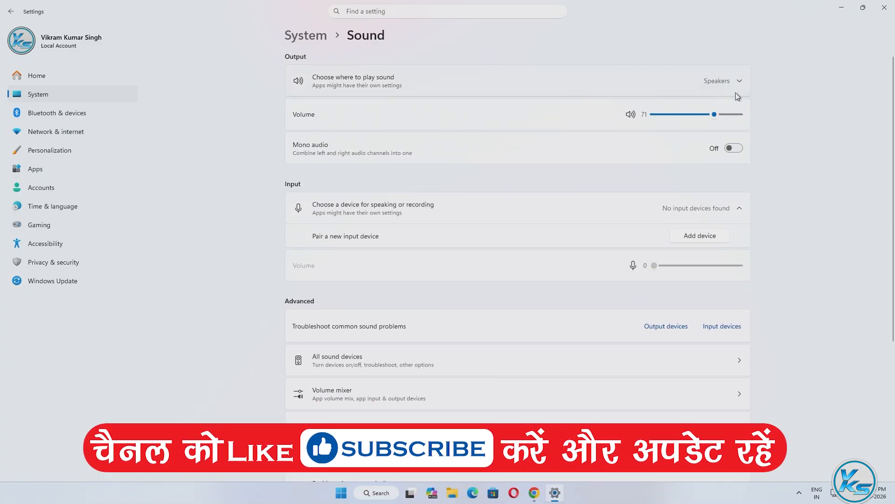
{"action": "left_click", "coordinate": [738, 81]}
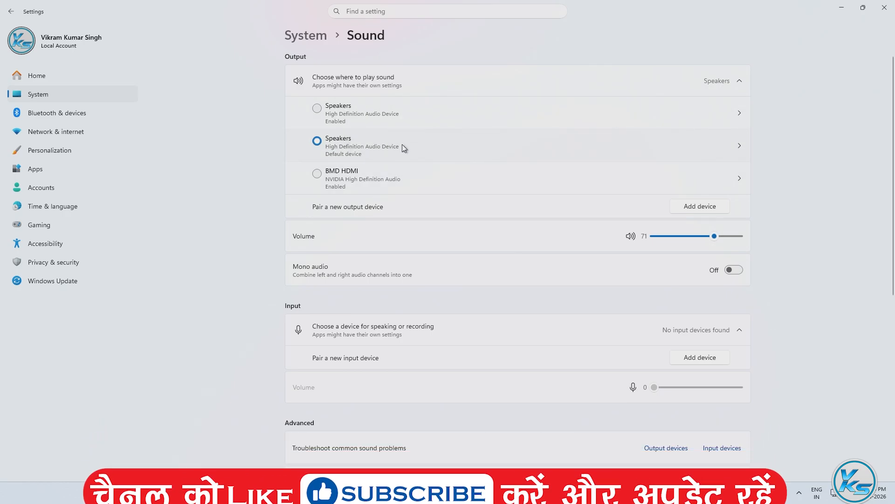
Step: Open the properties of the default Speakers output device and set its audio enhancements to Off
{"action": "left_click", "coordinate": [743, 148]}
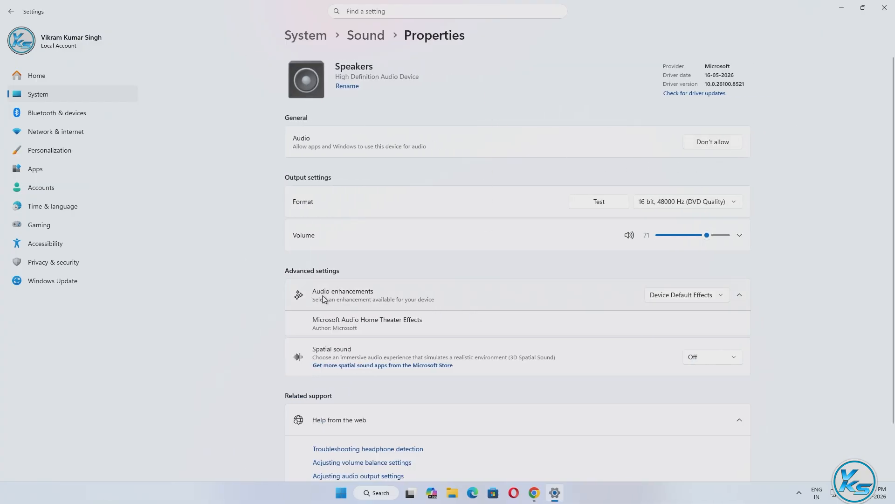
{"action": "left_click", "coordinate": [665, 298]}
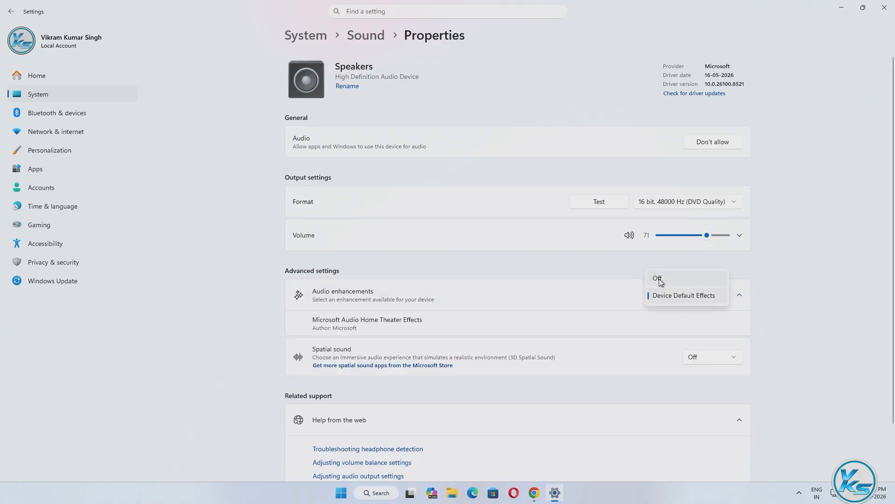
{"action": "left_click", "coordinate": [659, 279]}
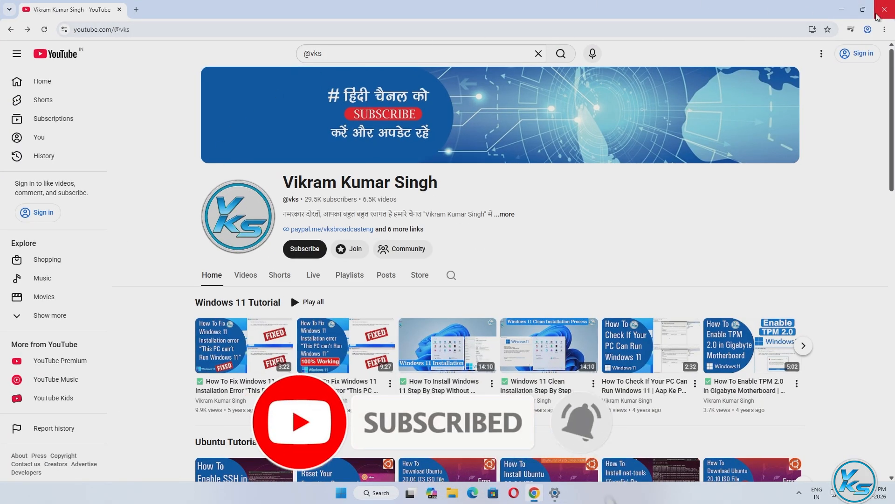
Step: Close and relaunch Google Chrome, open YouTube and play the first Windows 11 Tutorial video to test the sound
{"action": "left_click", "coordinate": [885, 10]}
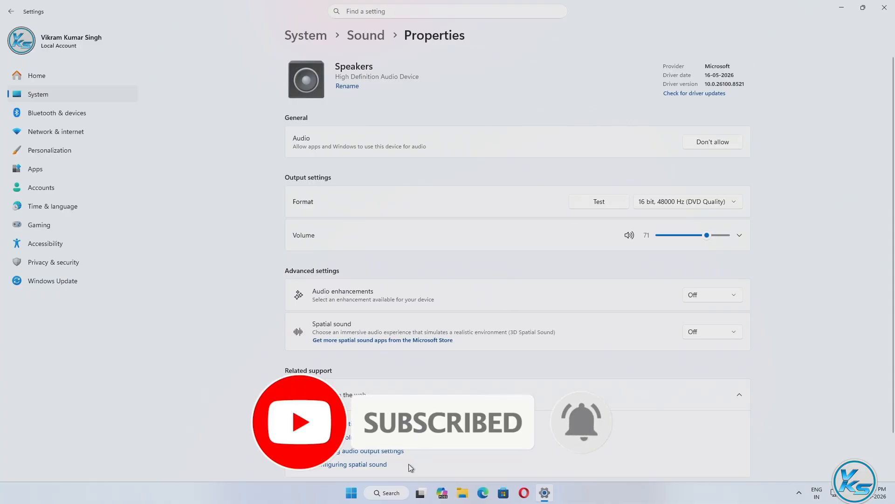
{"action": "left_click", "coordinate": [384, 493]}
{"action": "type", "text": "chr"}
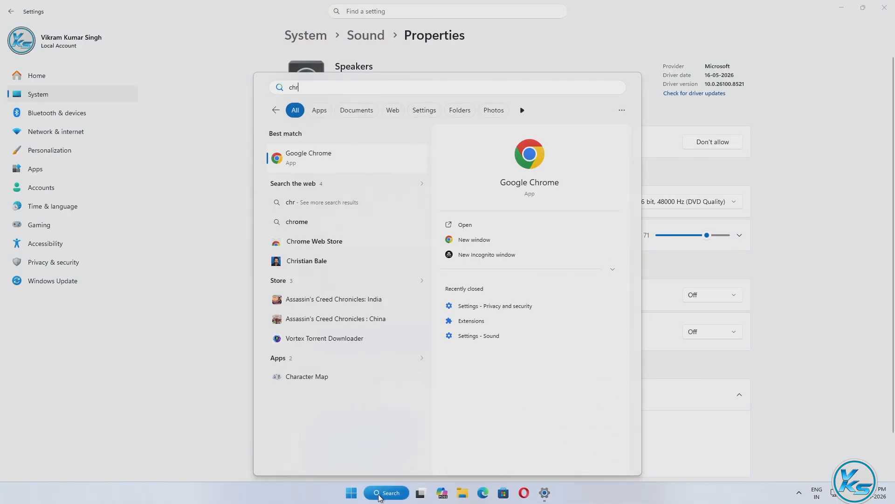
{"action": "key", "text": "Return"}
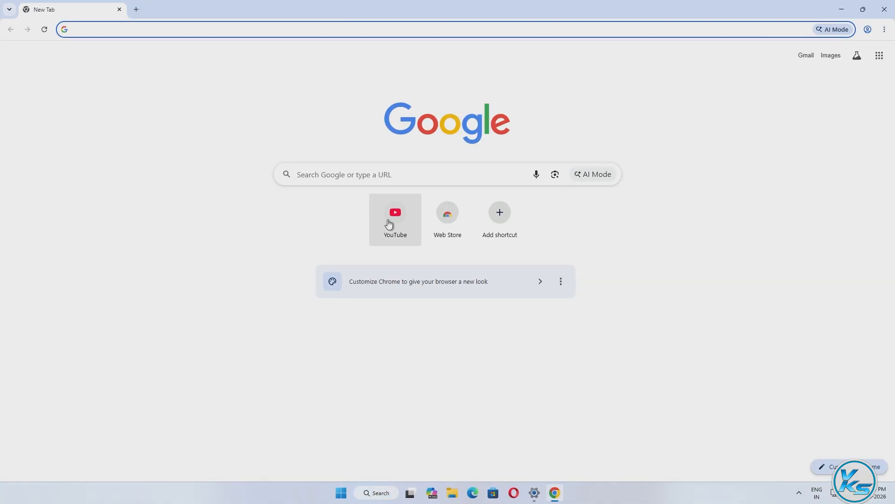
{"action": "left_click", "coordinate": [388, 225]}
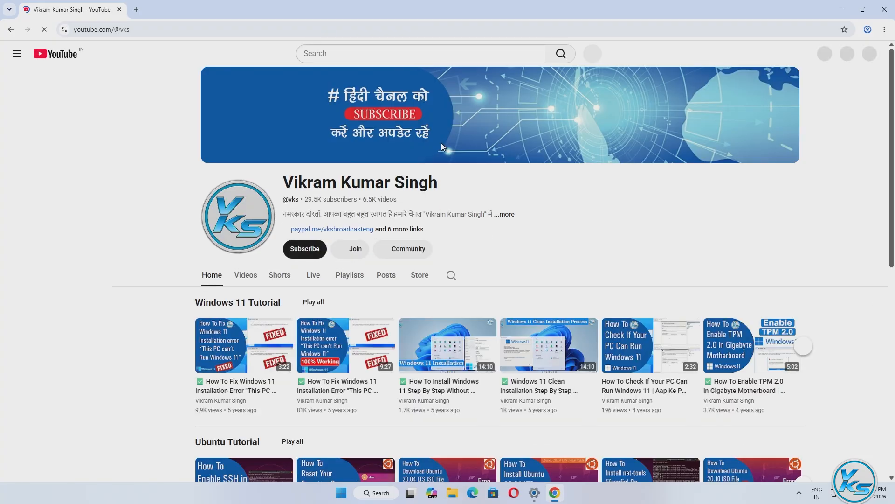
{"action": "mouse_move", "coordinate": [285, 335]}
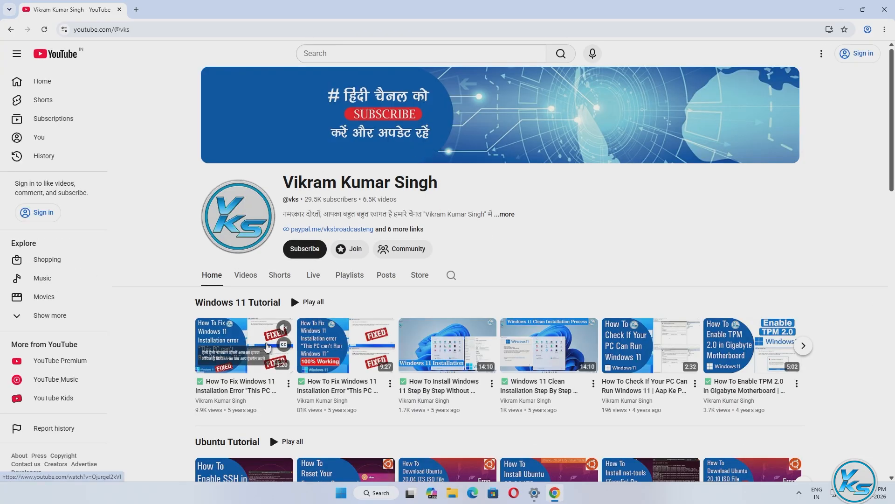
{"action": "left_click", "coordinate": [285, 335]}
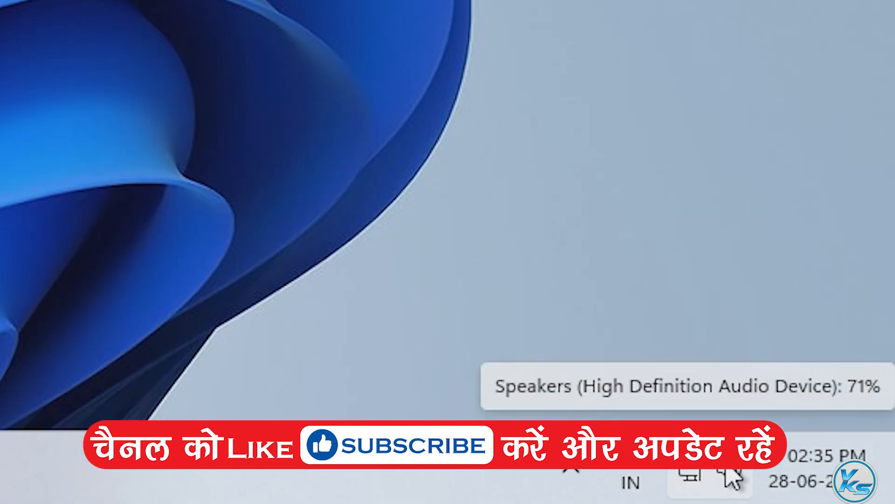
Step: Open the Windows volume mixer and expand the device options of Google Chrome
{"action": "right_click", "coordinate": [848, 494]}
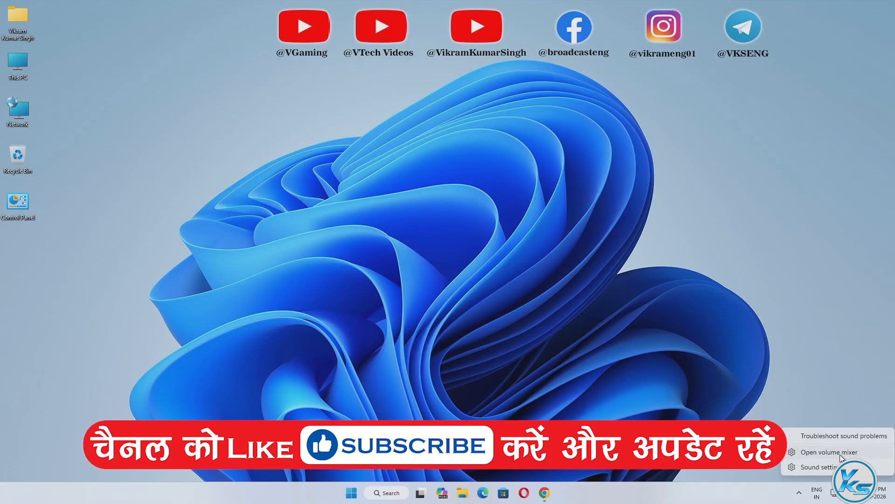
{"action": "left_click", "coordinate": [710, 341]}
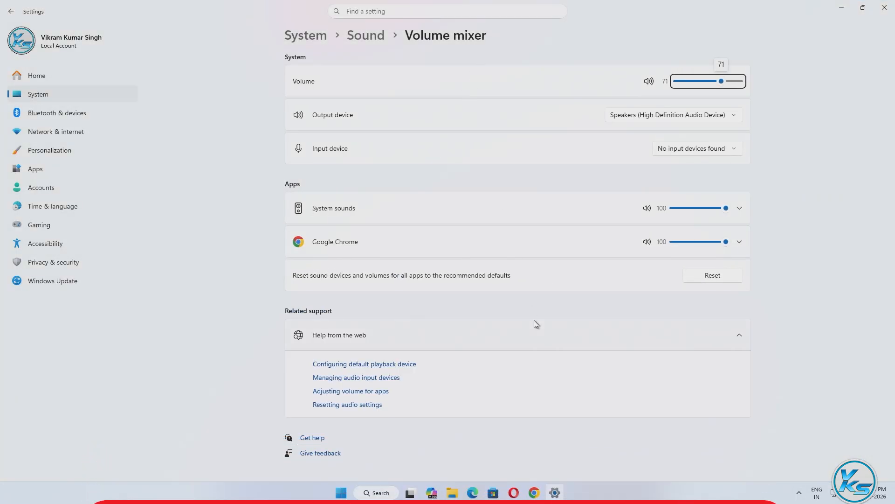
{"action": "left_click", "coordinate": [844, 242]}
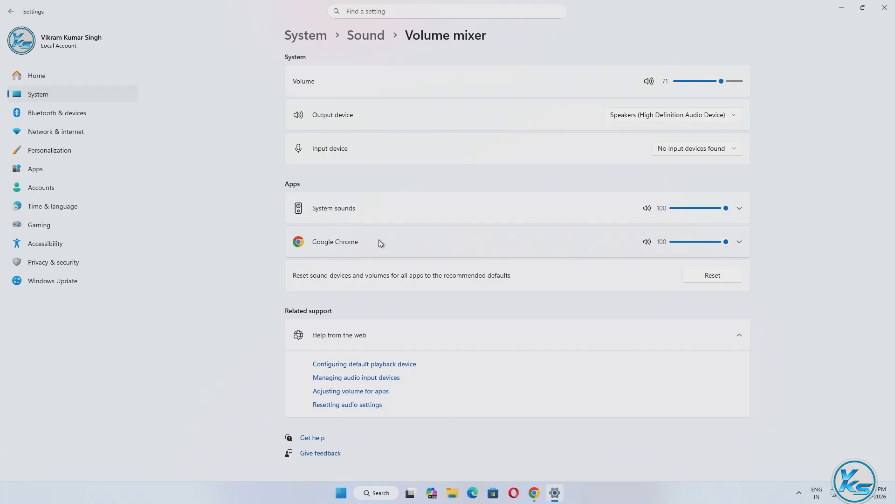
{"action": "left_click", "coordinate": [740, 243]}
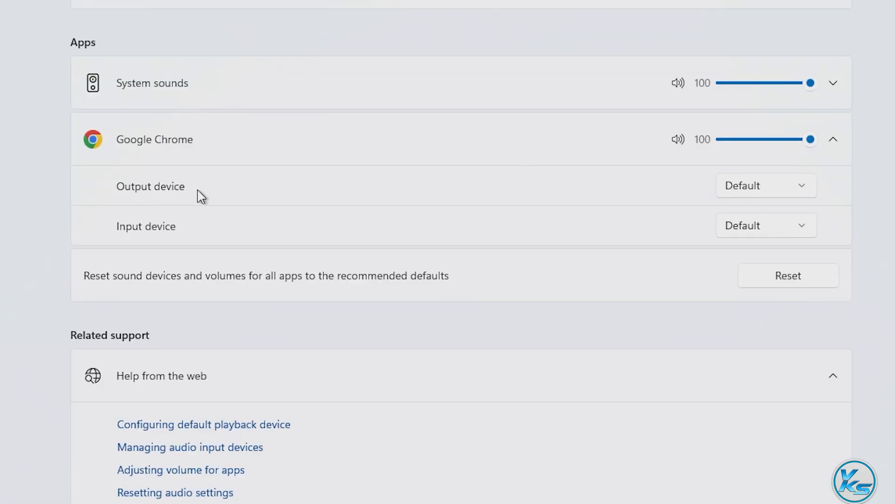
Step: Set Google Chrome's output device to the first-listed Speakers (High Definition Audio Device), and check the YouTube page in Chrome
{"action": "left_click", "coordinate": [802, 189]}
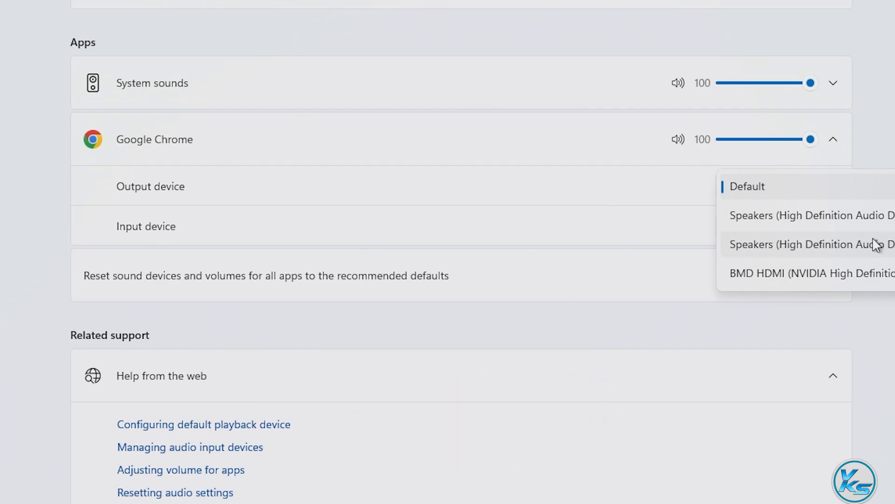
{"action": "left_click", "coordinate": [857, 243]}
{"action": "left_click", "coordinate": [813, 193]}
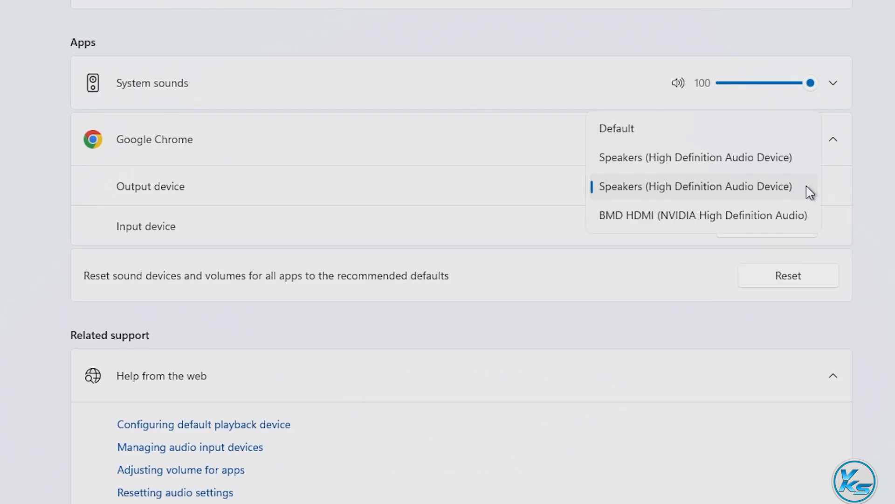
{"action": "left_click", "coordinate": [726, 163]}
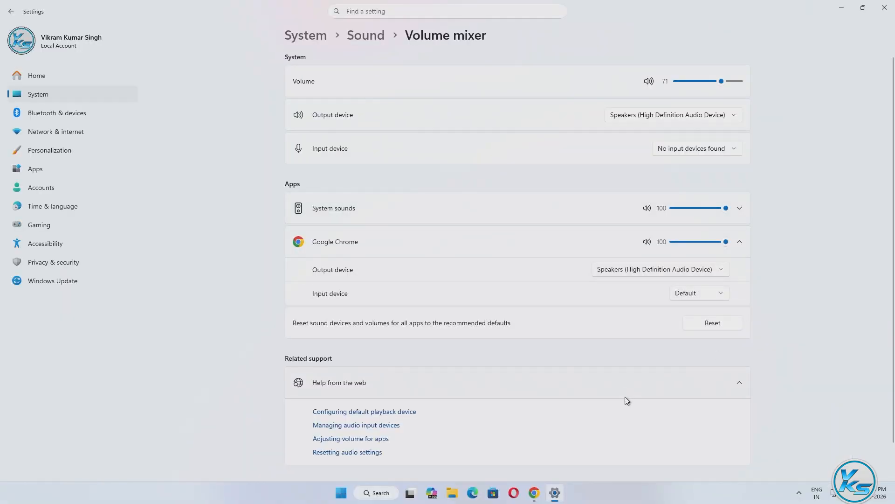
{"action": "left_click", "coordinate": [534, 493]}
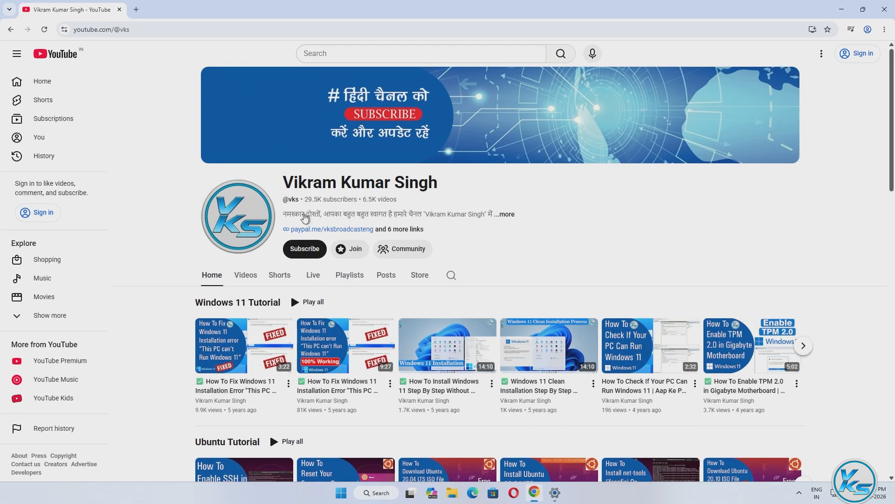
{"action": "left_click", "coordinate": [841, 10]}
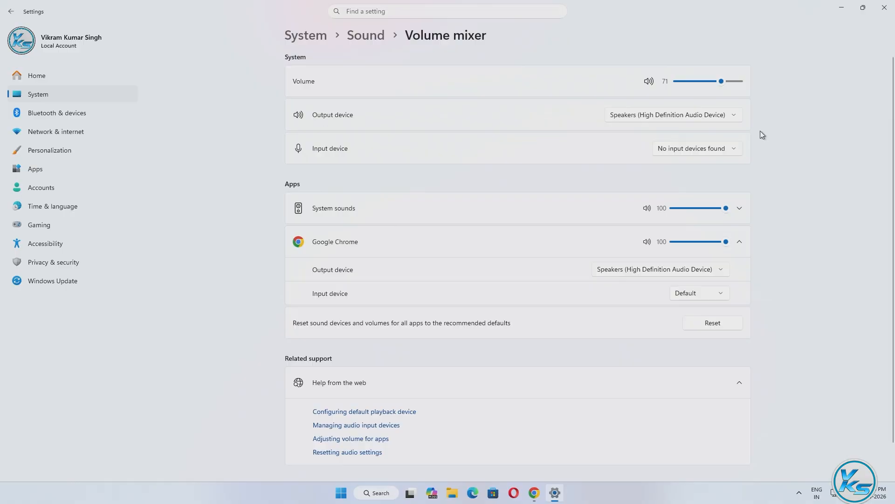
Step: Reset sound devices and volumes for all apps to the recommended defaults, close Settings and check YouTube in Chrome
{"action": "left_click", "coordinate": [743, 254]}
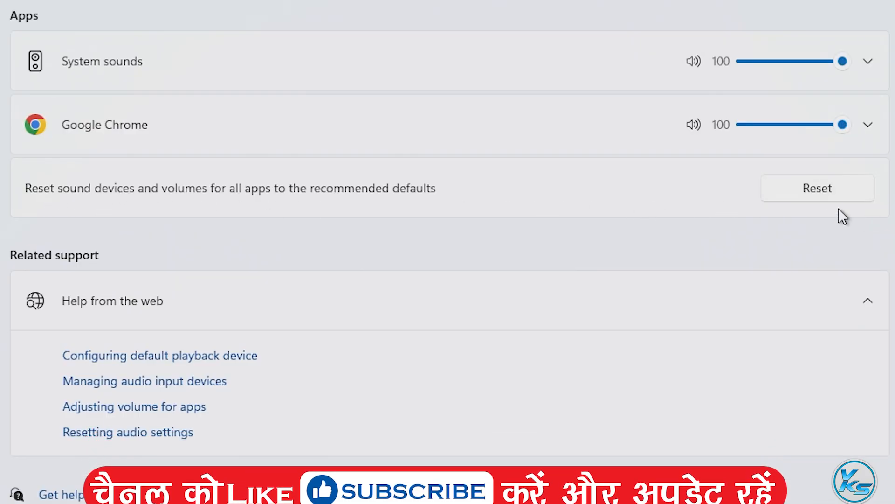
{"action": "left_click", "coordinate": [806, 193]}
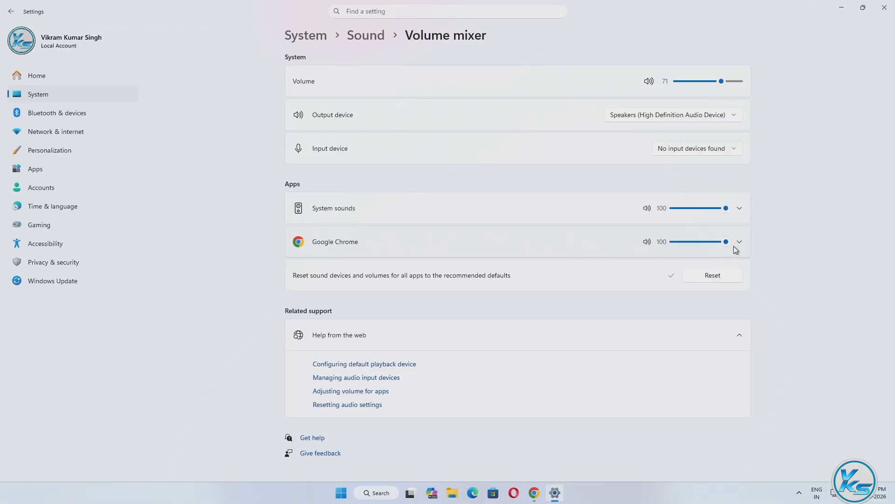
{"action": "left_click", "coordinate": [884, 8]}
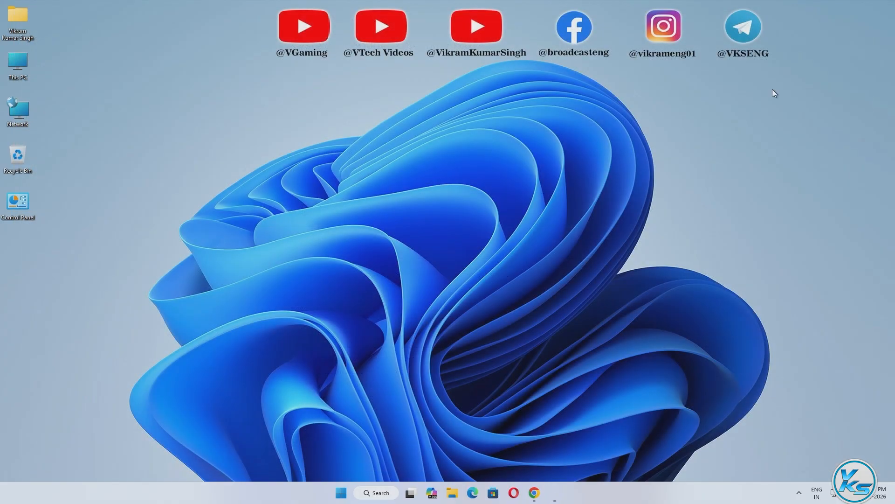
{"action": "left_click", "coordinate": [543, 498]}
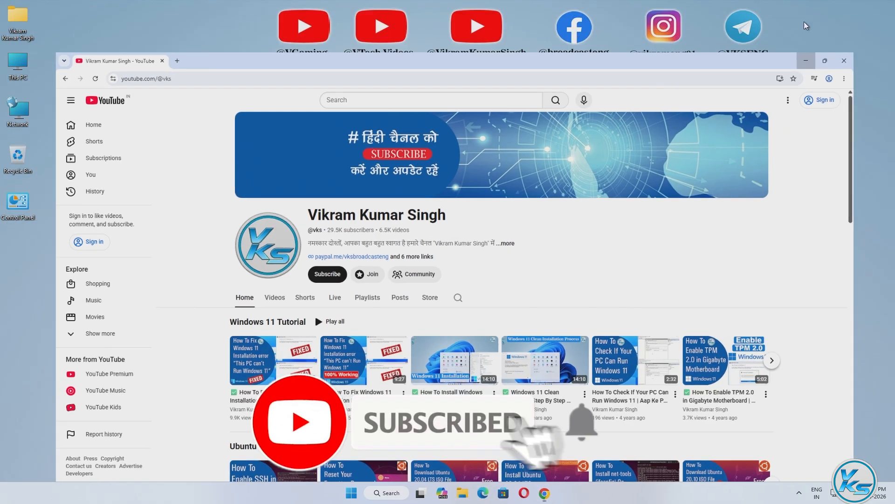
{"action": "left_click", "coordinate": [806, 60]}
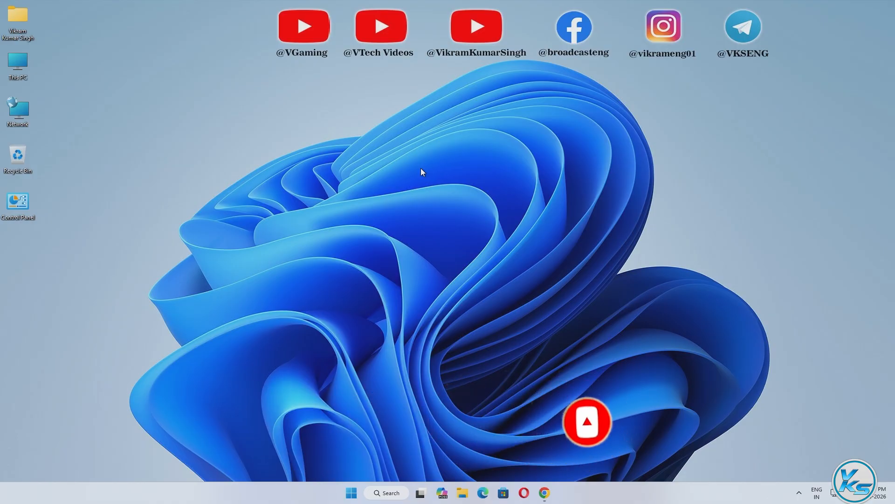
Step: Search Windows for "services", open the Services console and jump to the services starting with W
{"action": "left_click", "coordinate": [384, 496]}
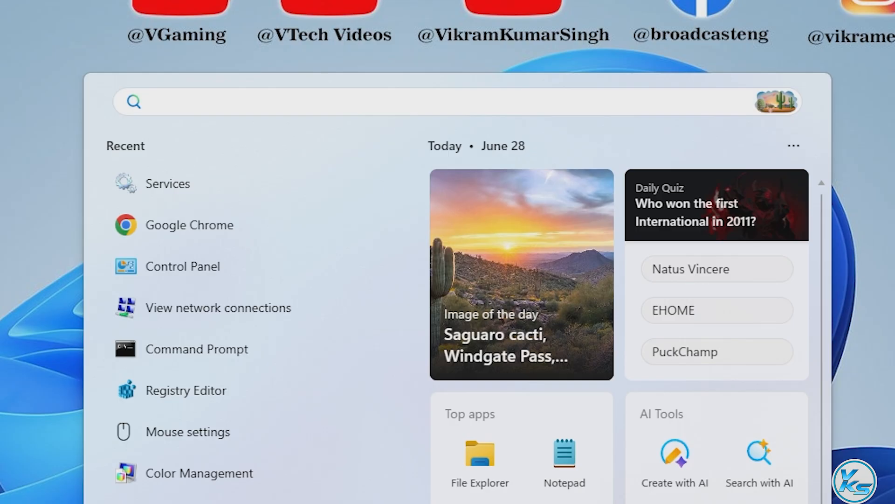
{"action": "type", "text": "services"}
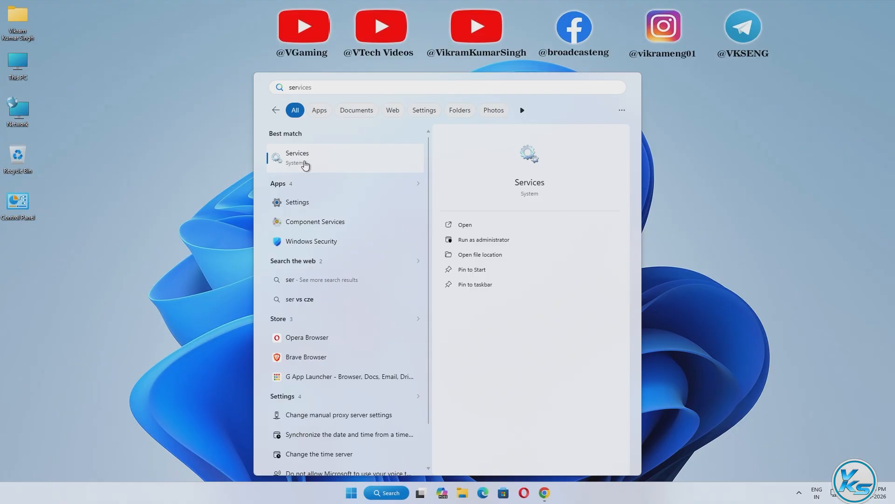
{"action": "left_click", "coordinate": [216, 254]}
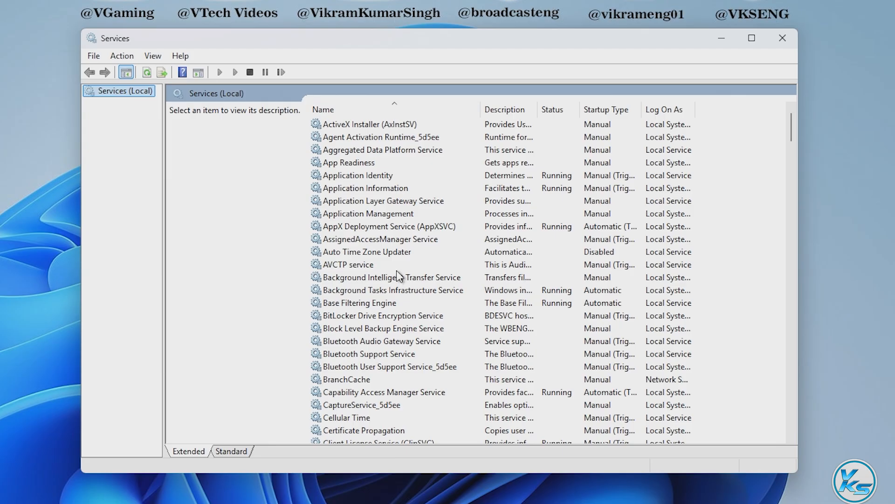
{"action": "scroll", "coordinate": [490, 232], "scroll_direction": "down", "scroll_amount": 20}
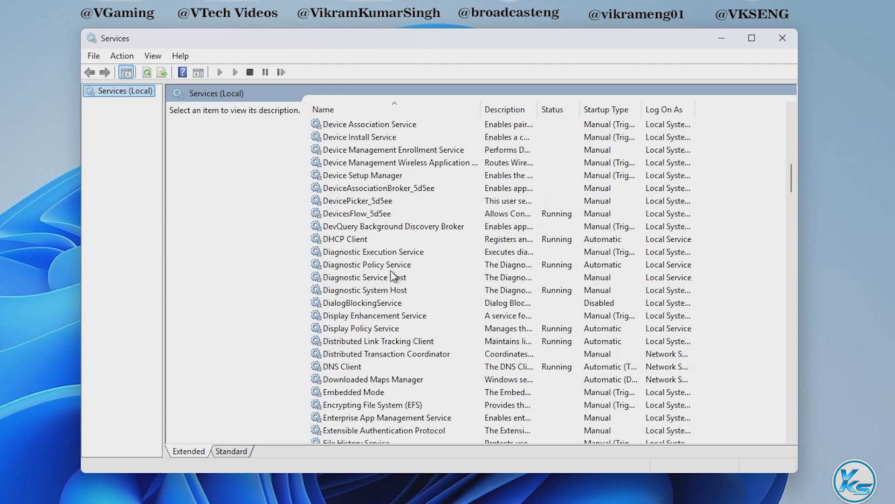
{"action": "left_click", "coordinate": [355, 238]}
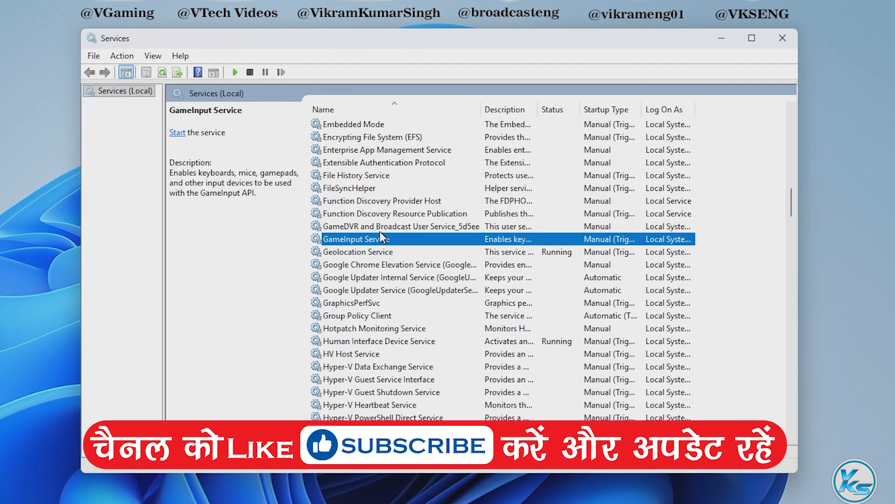
{"action": "key", "text": "w"}
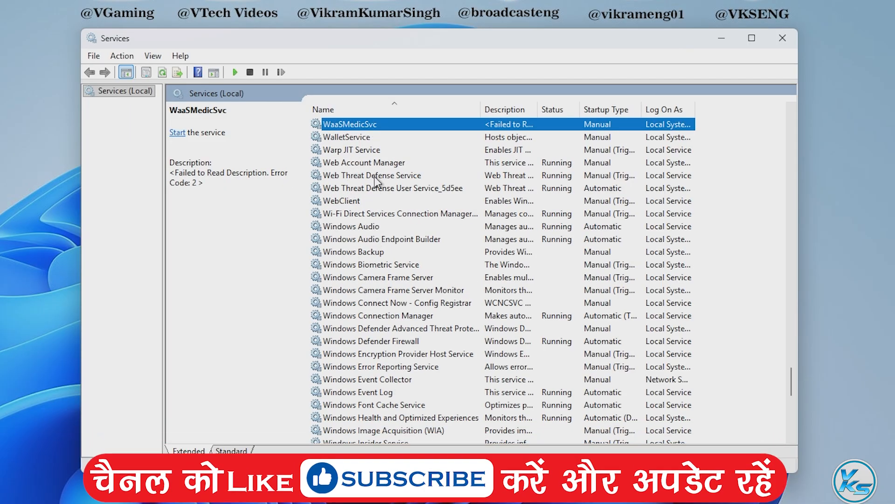
Step: Restart the Windows Audio service
{"action": "left_click", "coordinate": [358, 227]}
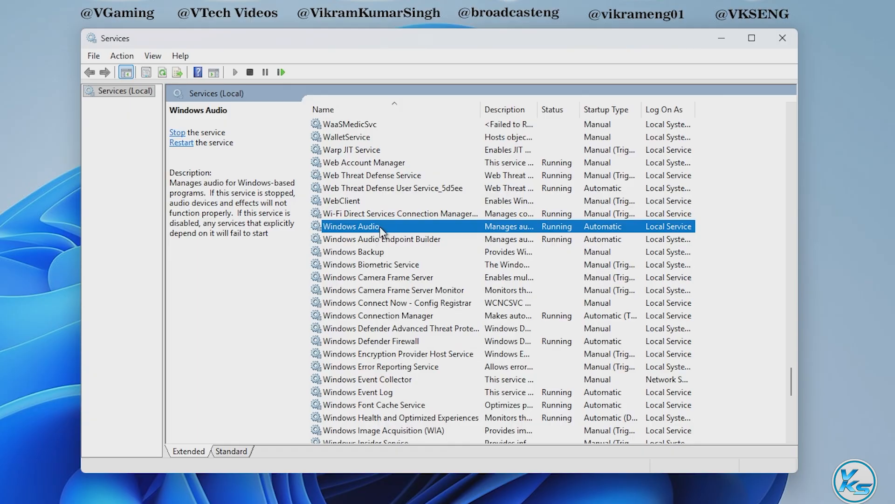
{"action": "right_click", "coordinate": [380, 227]}
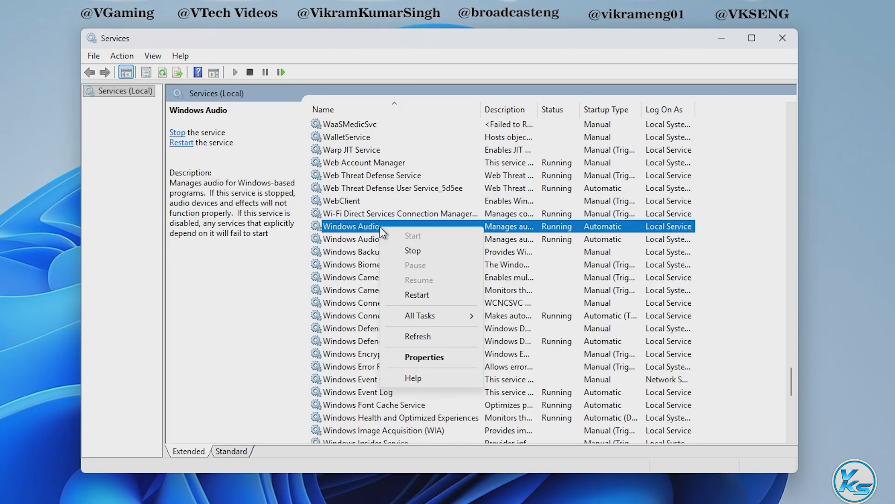
{"action": "left_click", "coordinate": [415, 299]}
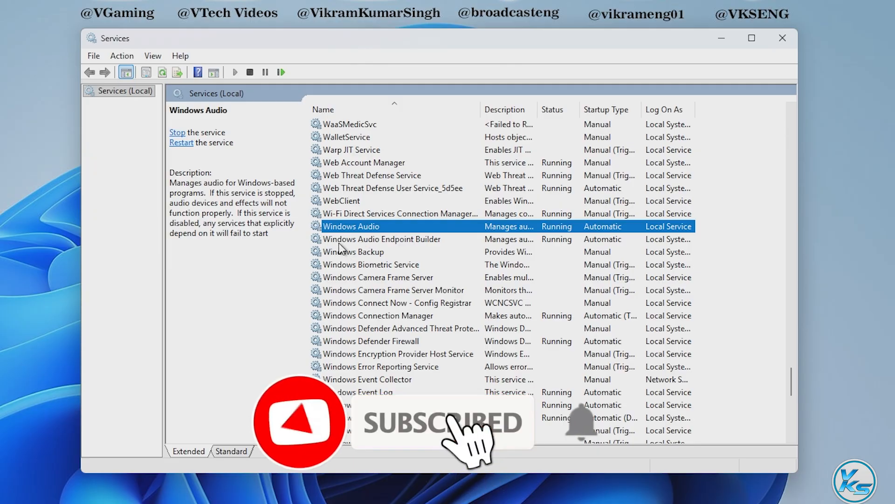
Step: Restart the Windows Audio Endpoint Builder service and close the Services console
{"action": "right_click", "coordinate": [384, 243]}
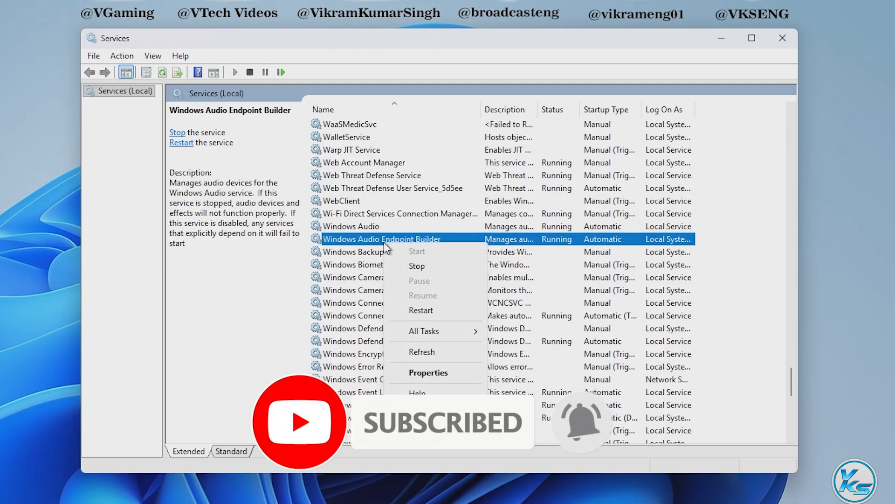
{"action": "left_click", "coordinate": [428, 312]}
{"action": "left_click", "coordinate": [256, 273]}
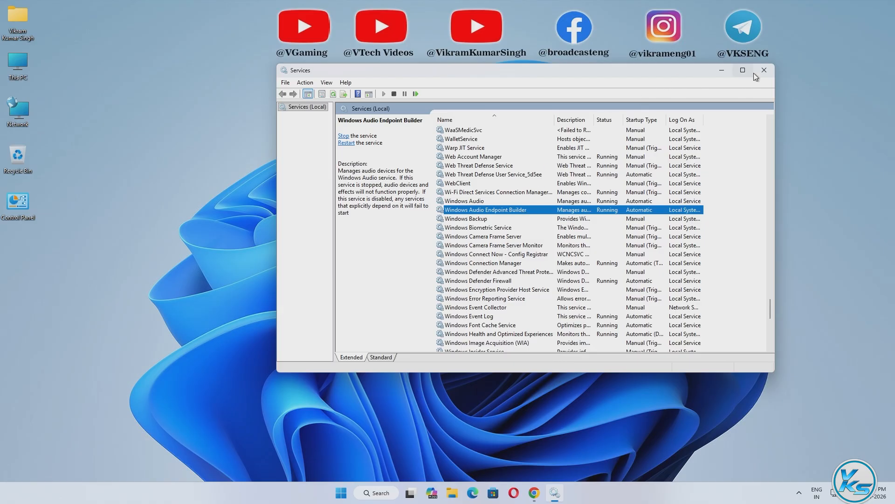
{"action": "left_click", "coordinate": [763, 69]}
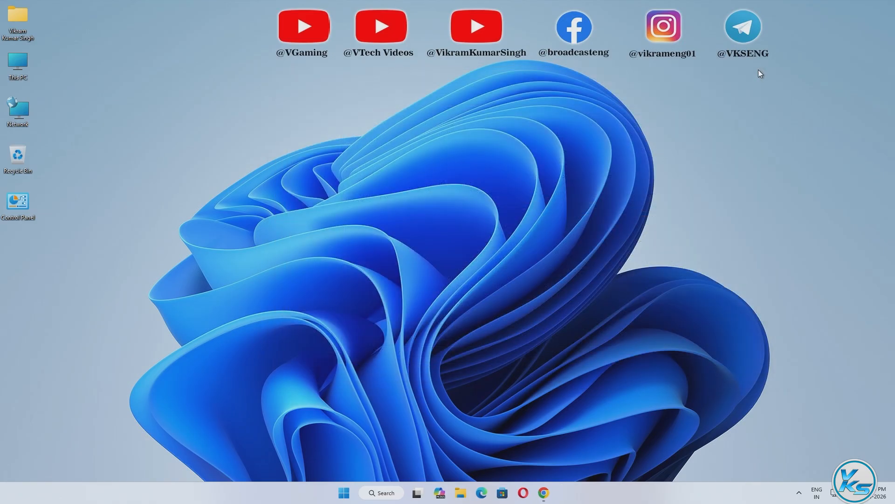
Step: Open Chrome, bring up the Delete browsing data dialog and set the time range to All time
{"action": "left_click", "coordinate": [547, 497]}
{"action": "mouse_move", "coordinate": [266, 337]}
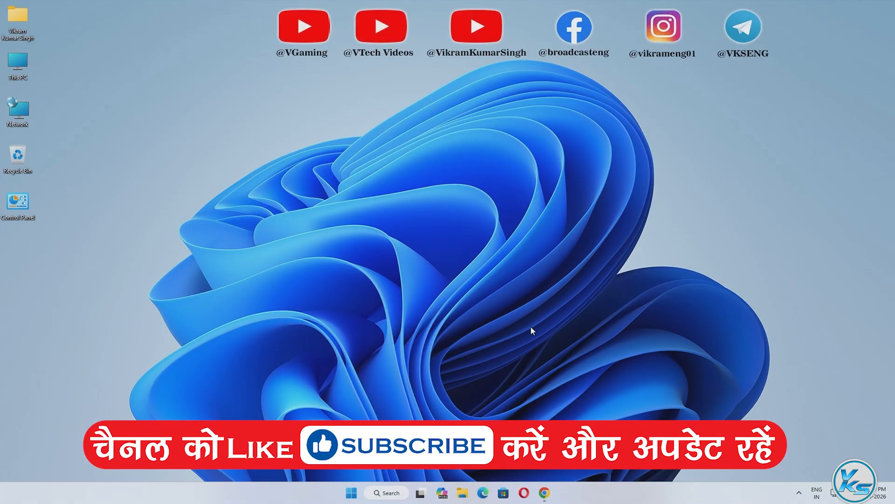
{"action": "left_click", "coordinate": [548, 492]}
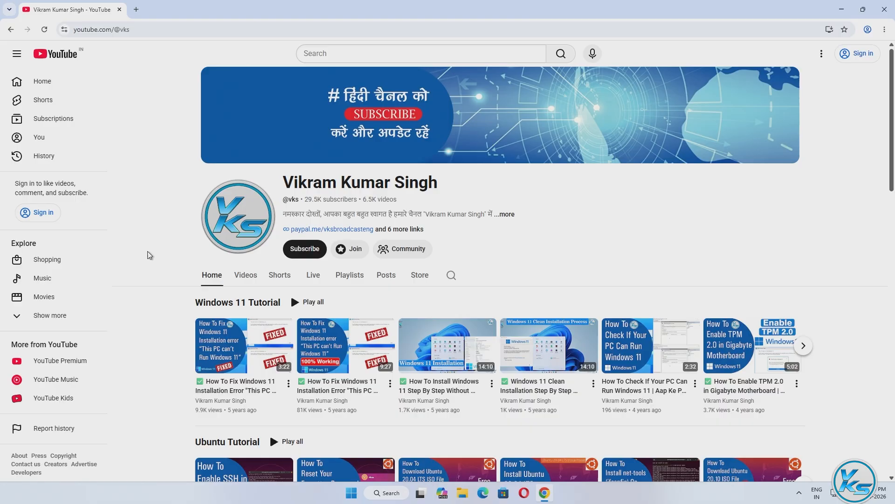
{"action": "key", "text": "ctrl+shift+Delete"}
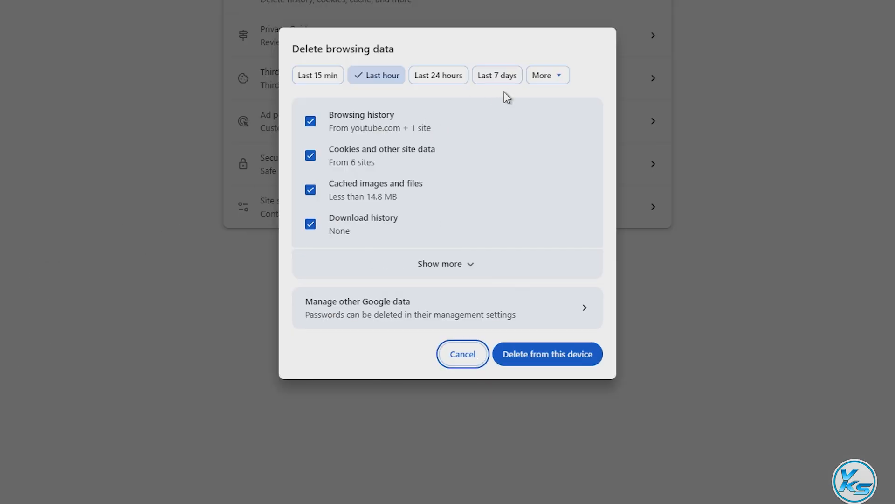
{"action": "left_click", "coordinate": [547, 76]}
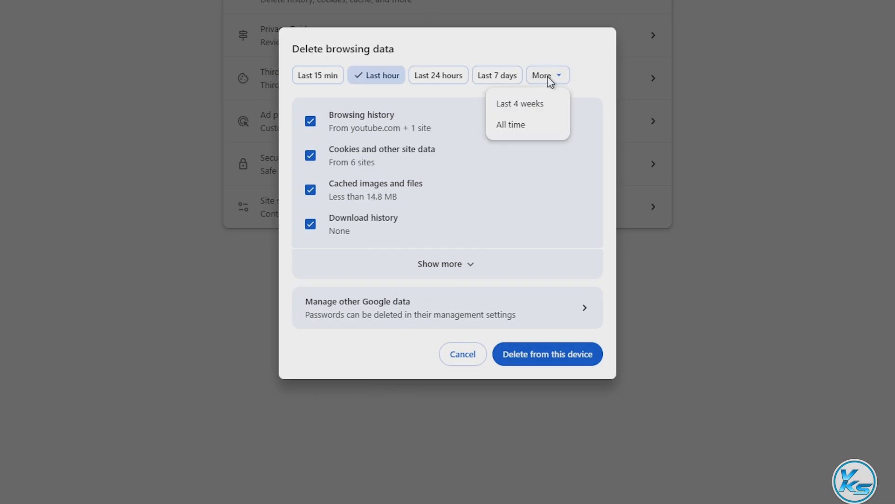
{"action": "left_click", "coordinate": [511, 126]}
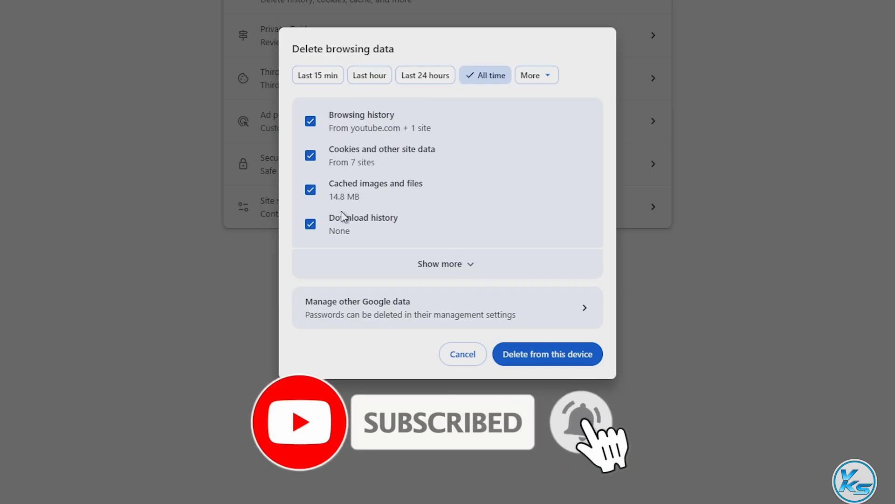
Step: Expand the data types, leave only Cached images and files selected, and delete that data from this device
{"action": "left_click", "coordinate": [406, 265]}
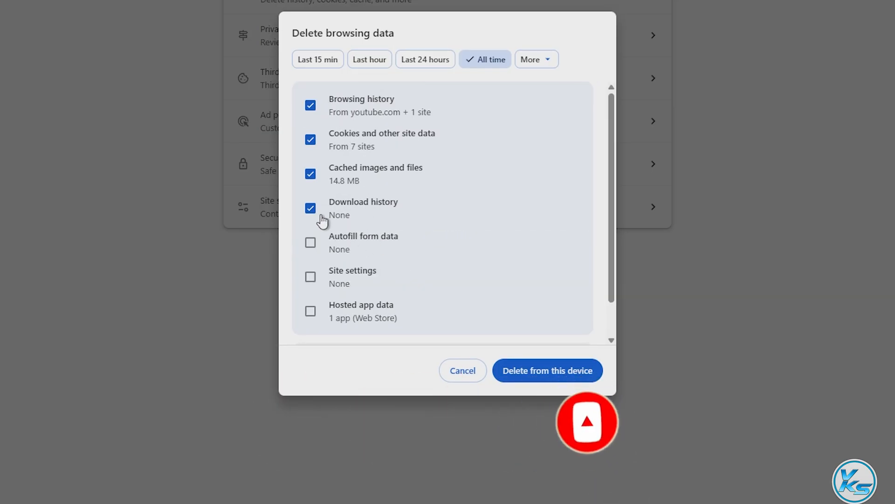
{"action": "left_click", "coordinate": [321, 202]}
{"action": "left_click", "coordinate": [314, 142]}
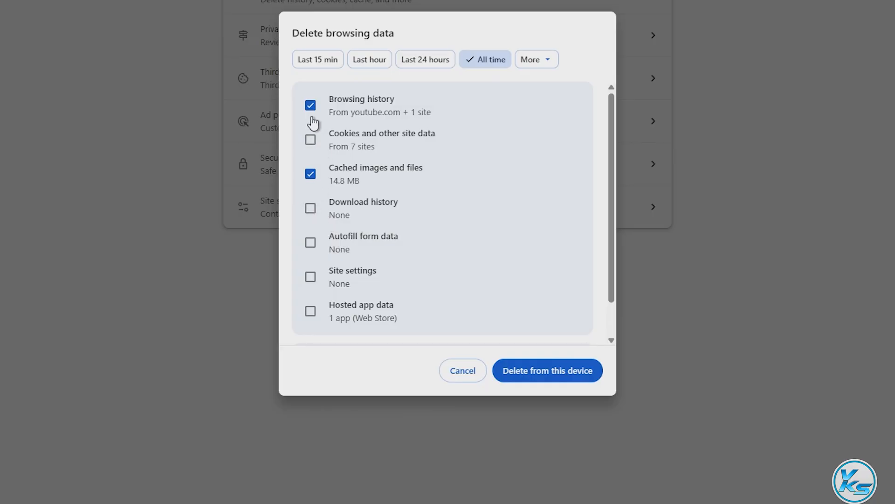
{"action": "left_click", "coordinate": [311, 112]}
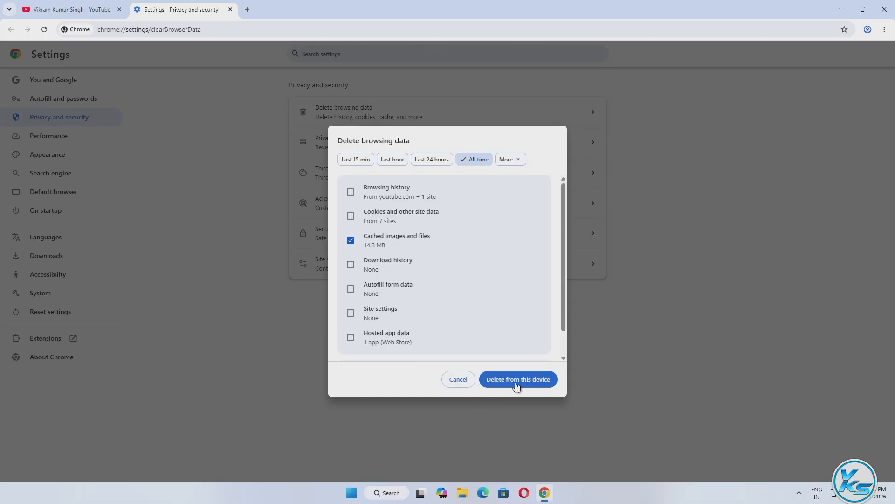
{"action": "left_click", "coordinate": [516, 382]}
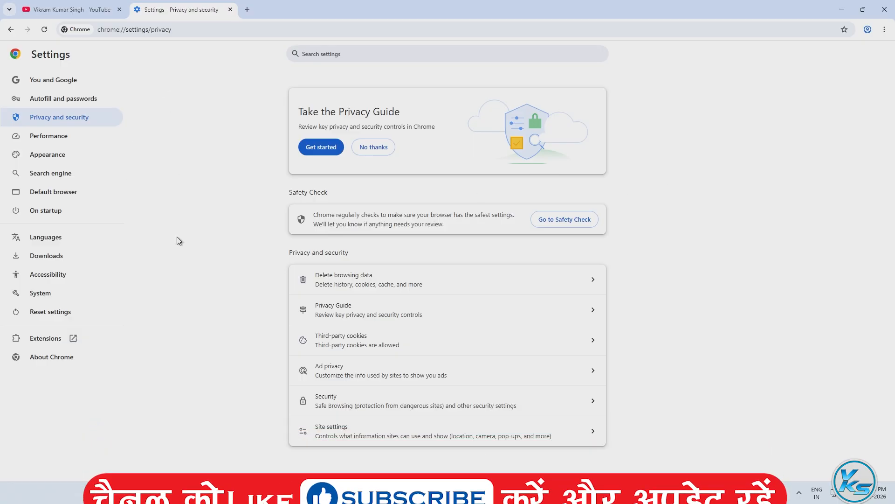
Step: View the installed extensions from Chrome's settings and close the Extensions and Settings tabs
{"action": "left_click", "coordinate": [39, 341]}
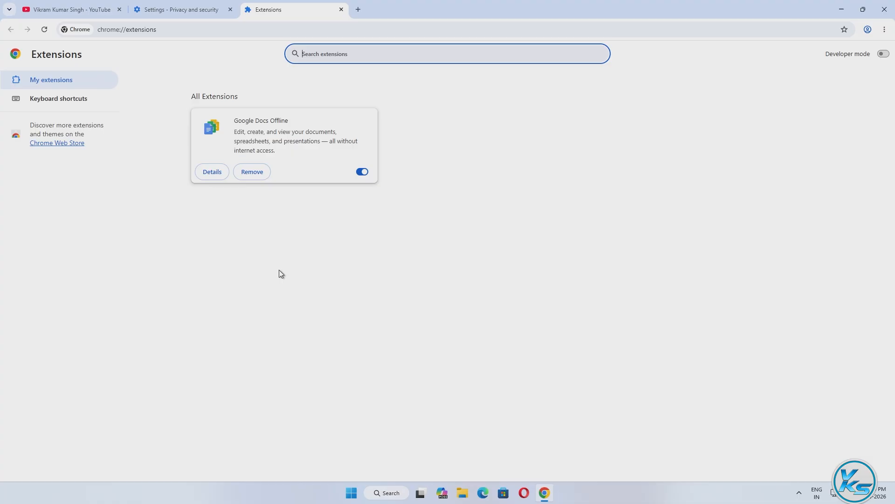
{"action": "left_click", "coordinate": [342, 9]}
{"action": "left_click", "coordinate": [230, 9]}
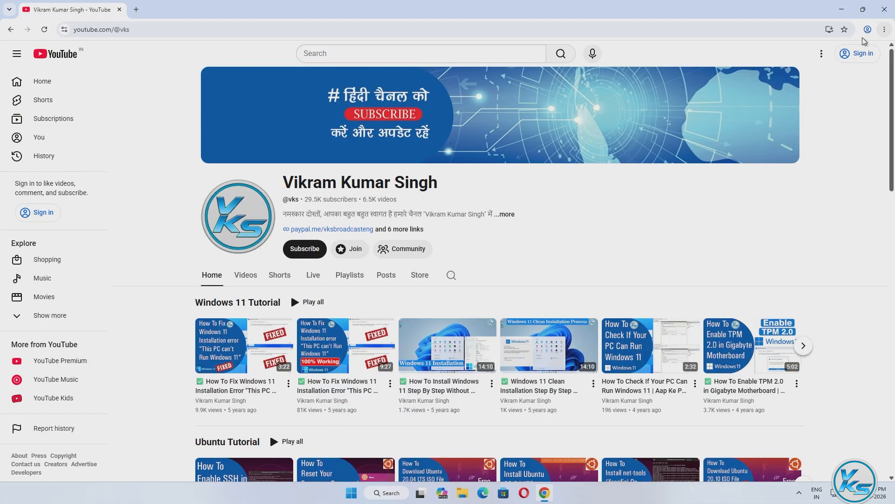
Step: Open Chrome's extension management page and turn off the Google Docs Offline extension
{"action": "left_click", "coordinate": [885, 29]}
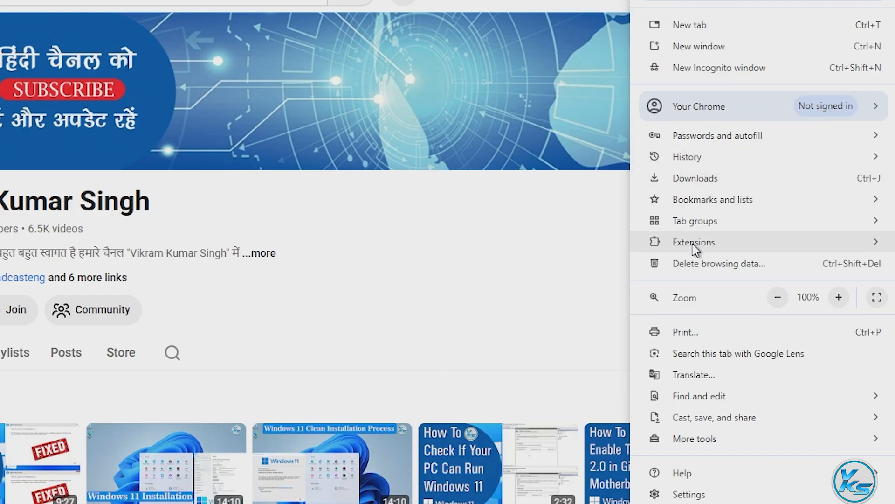
{"action": "mouse_move", "coordinate": [770, 210]}
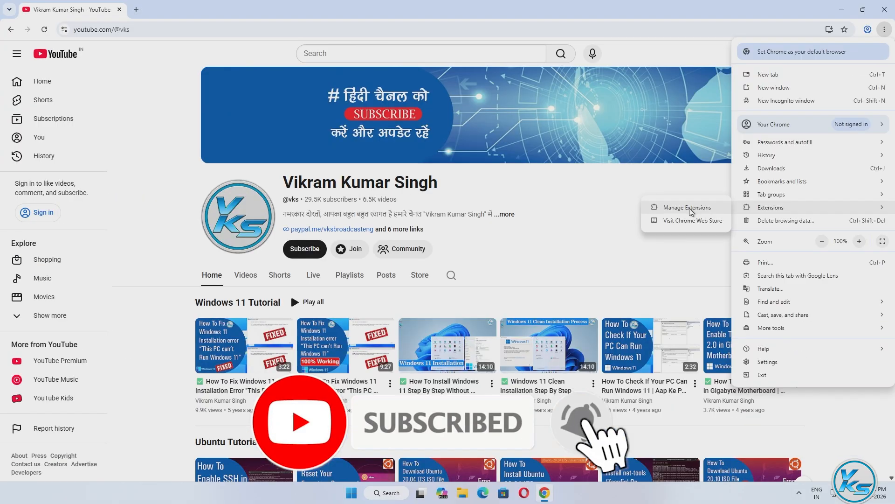
{"action": "left_click", "coordinate": [557, 243]}
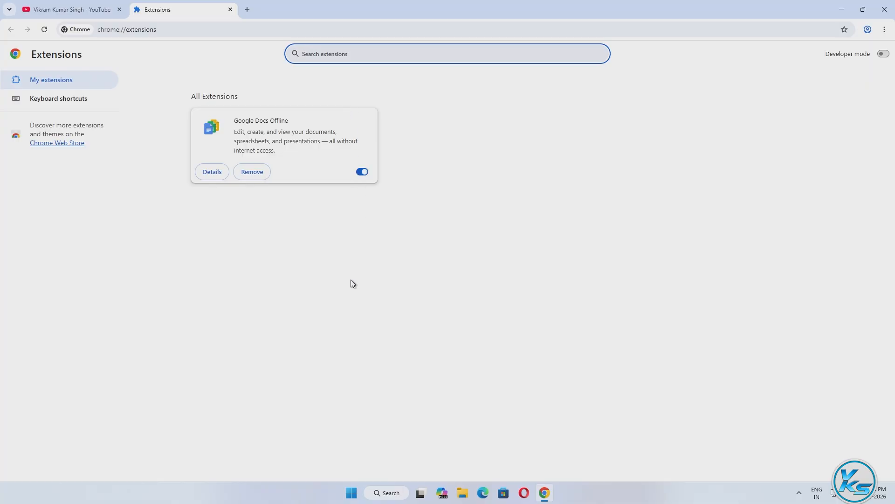
{"action": "left_click", "coordinate": [362, 172]}
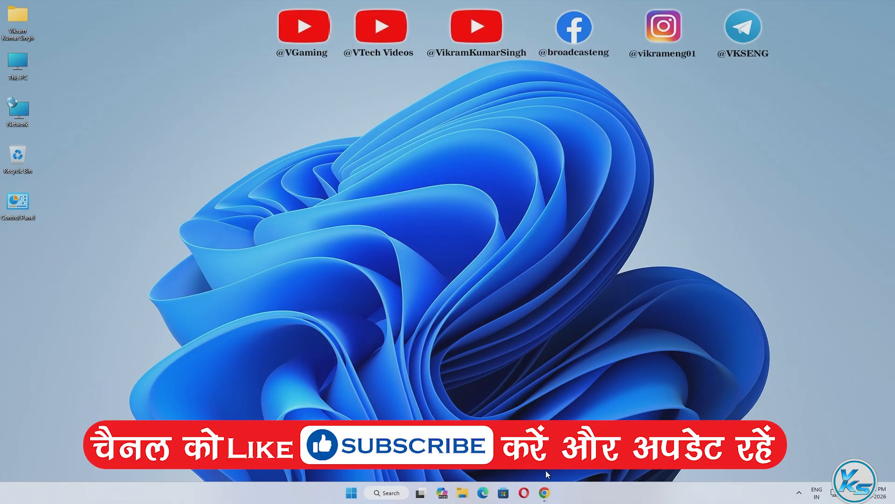
Step: Switch to Chrome and open the System section of its settings
{"action": "left_click", "coordinate": [545, 492]}
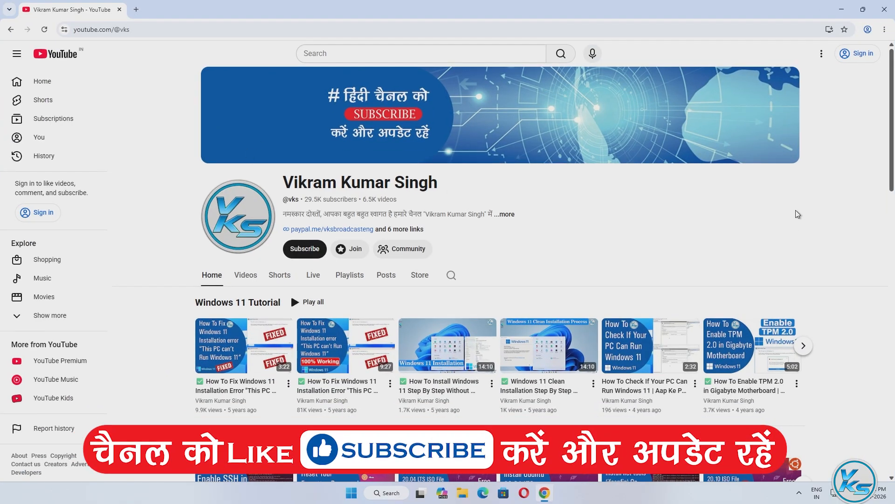
{"action": "left_click", "coordinate": [885, 31]}
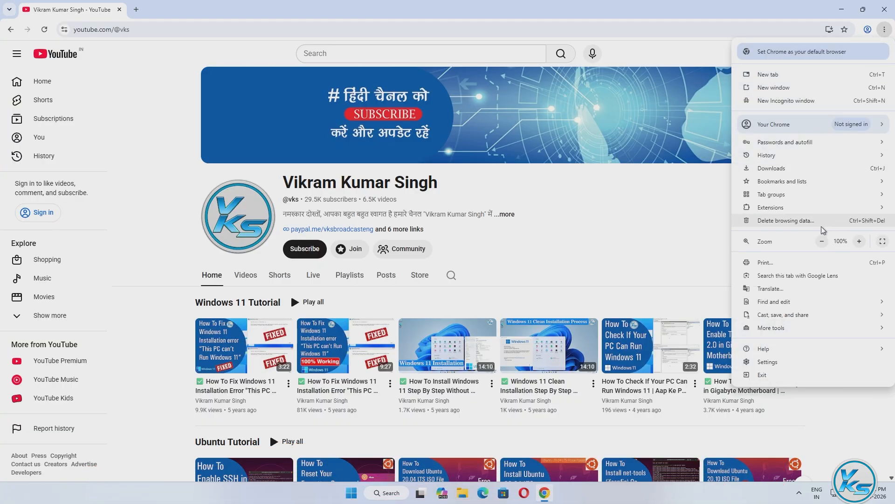
{"action": "left_click", "coordinate": [768, 363]}
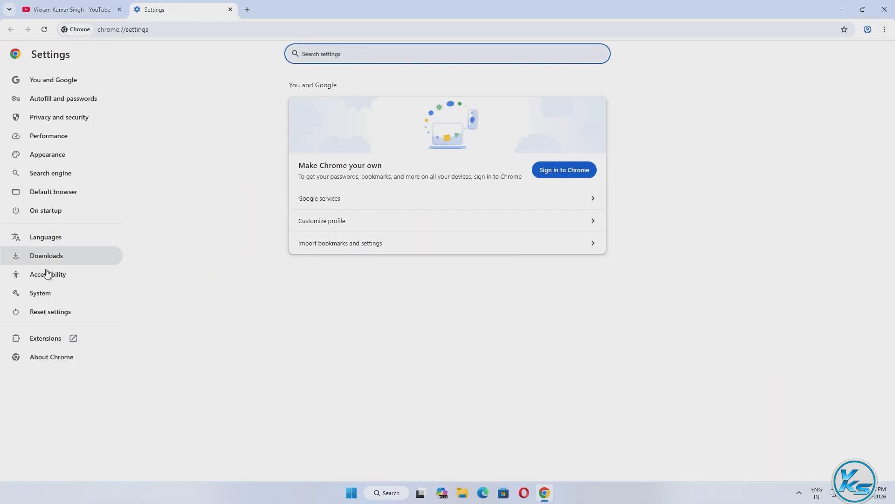
{"action": "left_click", "coordinate": [40, 299]}
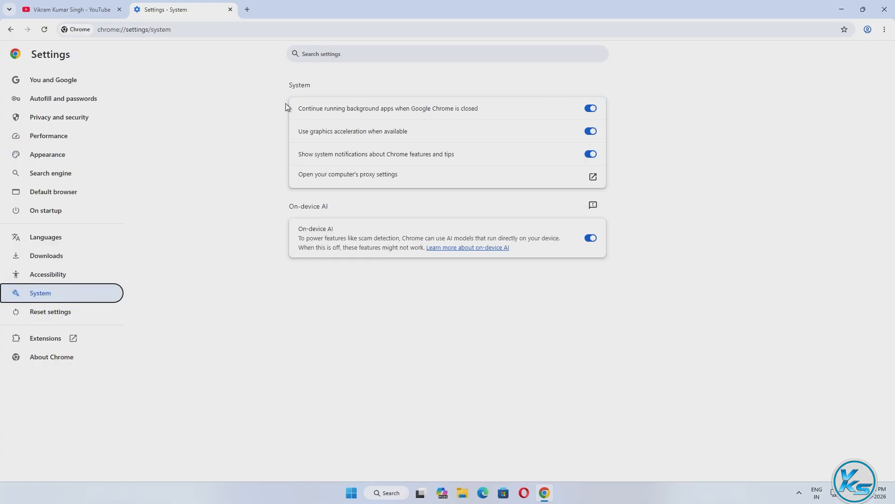